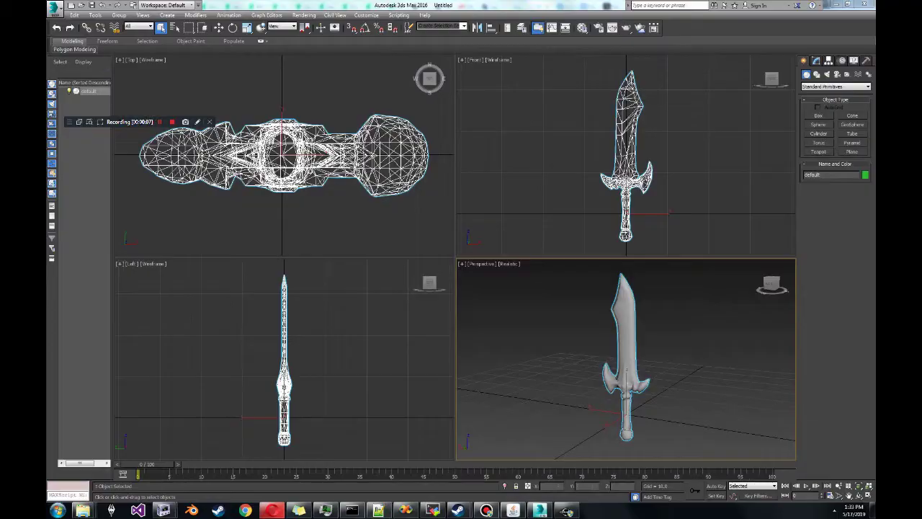
{"action": "middle_click_drag", "start_coordinate": [627, 361], "coordinate": [617, 358]}
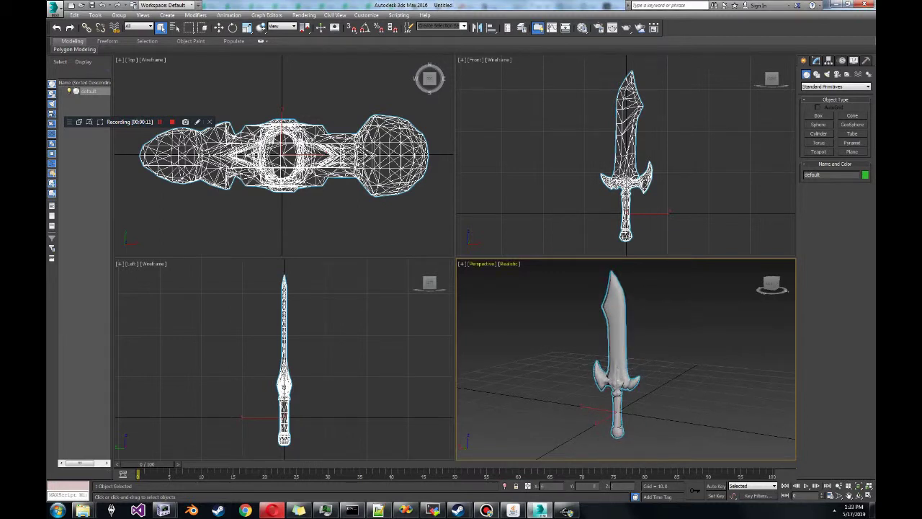
{"action": "left_click", "coordinate": [54, 9]}
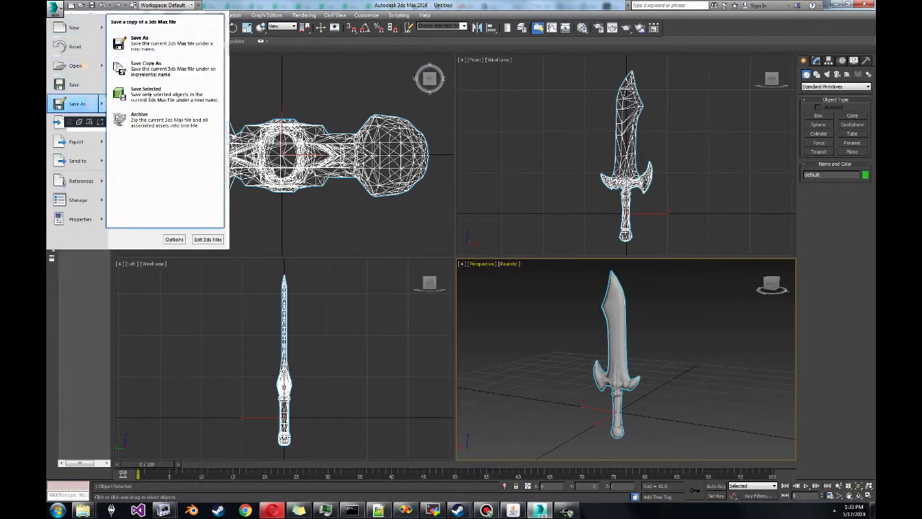
{"action": "left_click", "coordinate": [252, 103]}
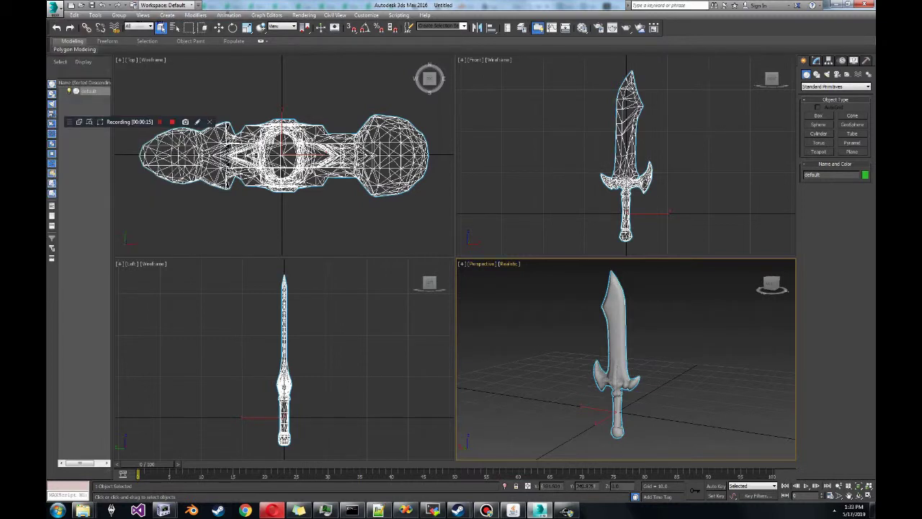
Step: Add a VertexPaint modifier to the sword mesh and move its paint window clear of the scene list
{"action": "left_click", "coordinate": [817, 61]}
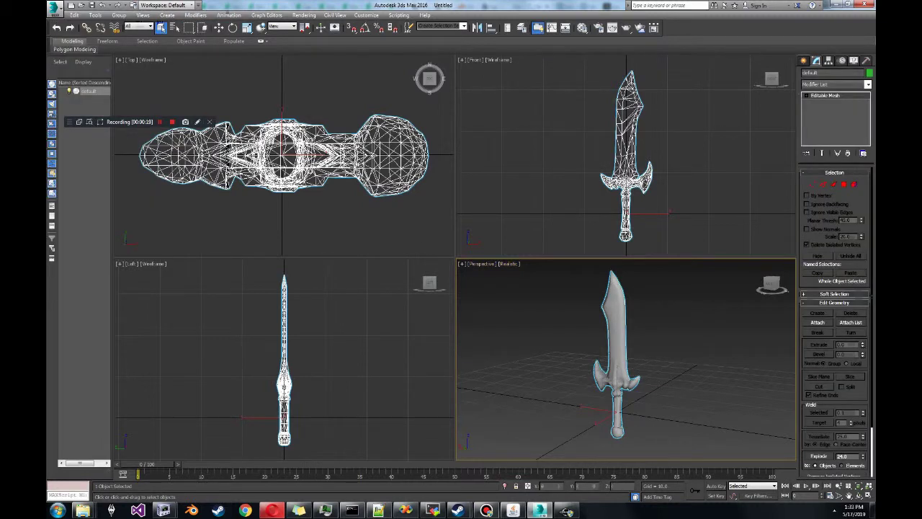
{"action": "left_click", "coordinate": [868, 85]}
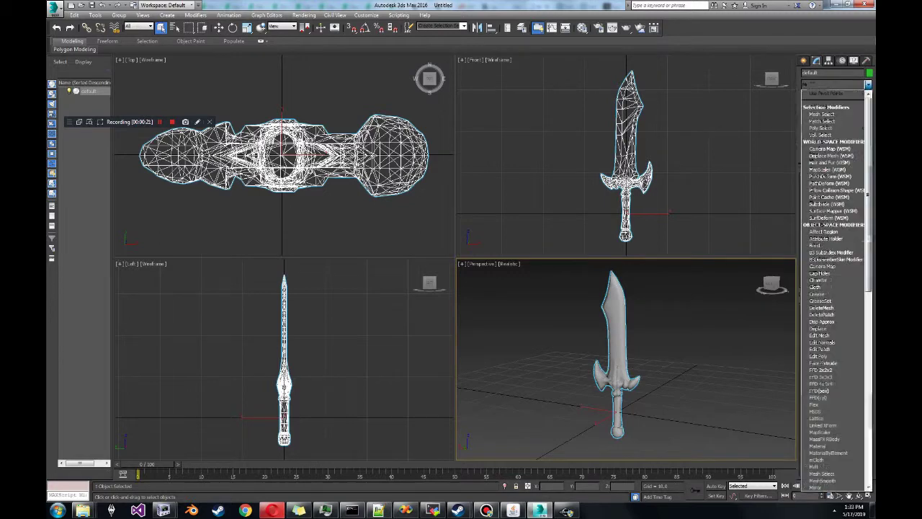
{"action": "left_click_drag", "start_coordinate": [868, 170], "coordinate": [868, 361]}
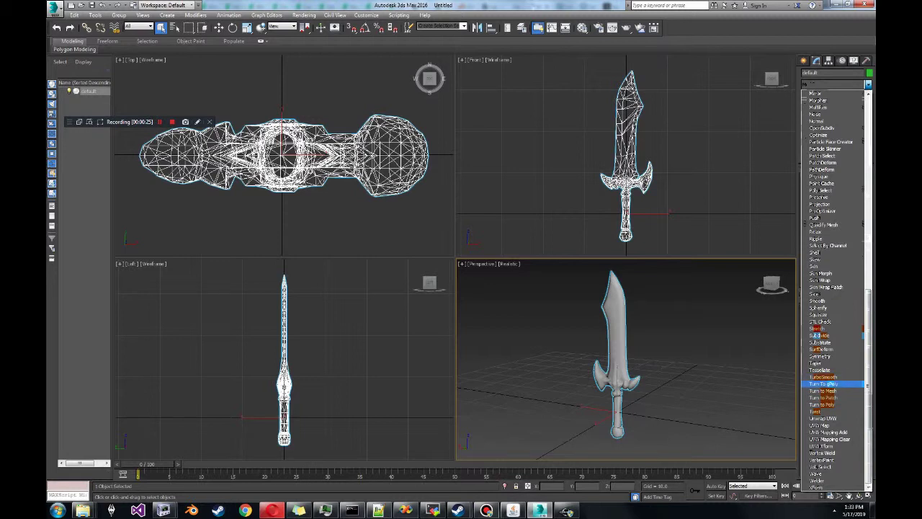
{"action": "scroll", "coordinate": [832, 382], "scroll_direction": "up", "scroll_amount": 1}
{"action": "left_click", "coordinate": [836, 84]}
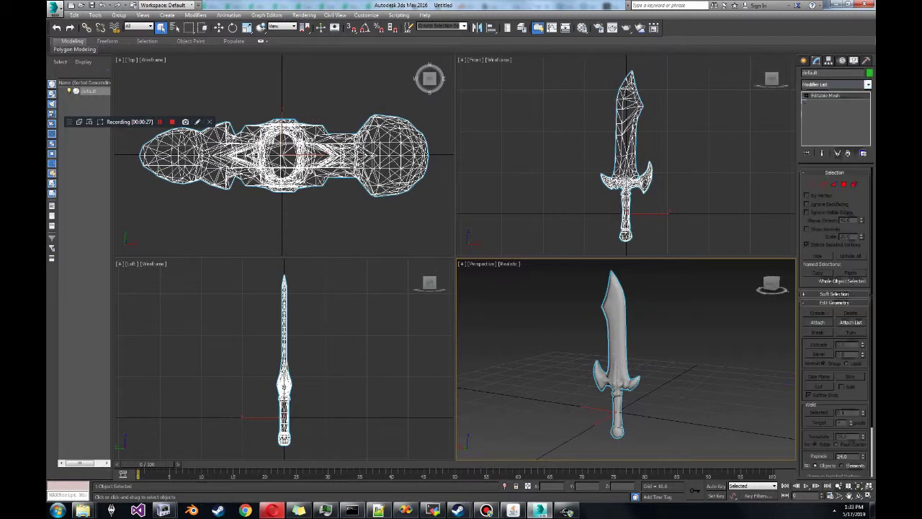
{"action": "left_click", "coordinate": [836, 84]}
{"action": "scroll", "coordinate": [833, 363], "scroll_direction": "down", "scroll_amount": 15}
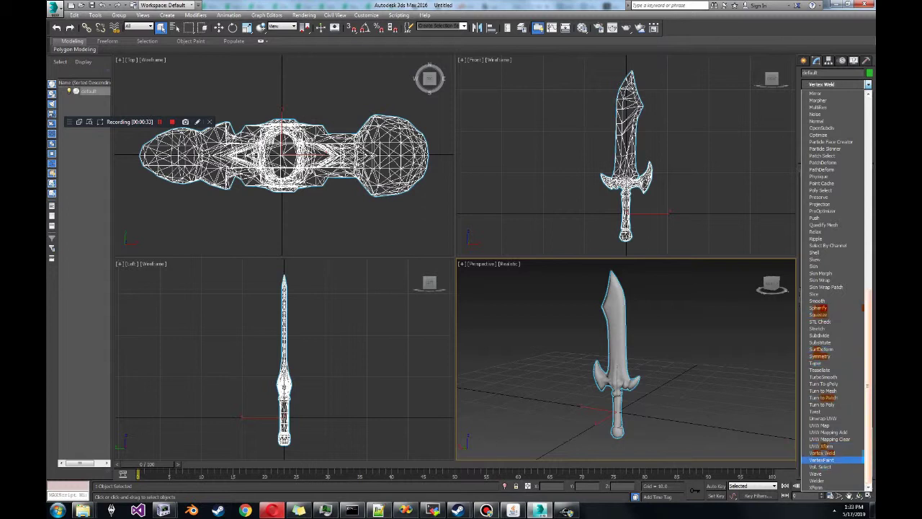
{"action": "left_click", "coordinate": [821, 459]}
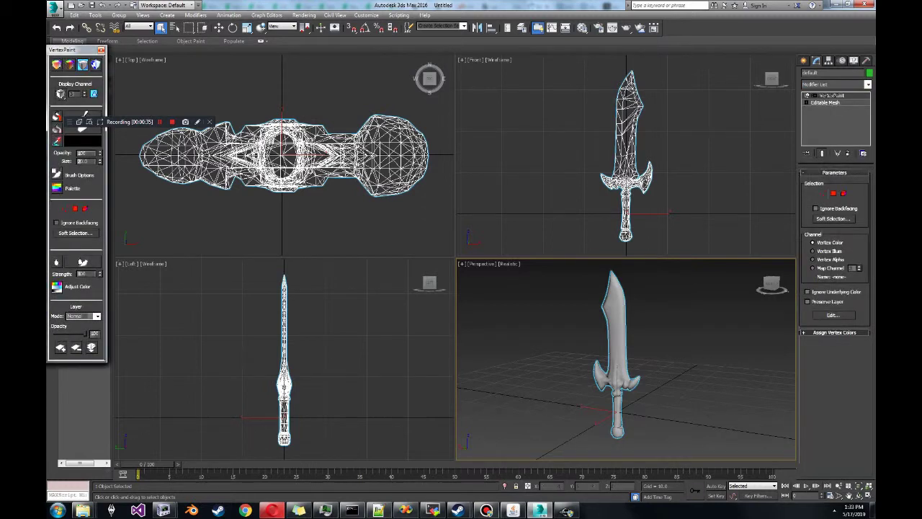
{"action": "left_click_drag", "start_coordinate": [65, 50], "coordinate": [398, 111]}
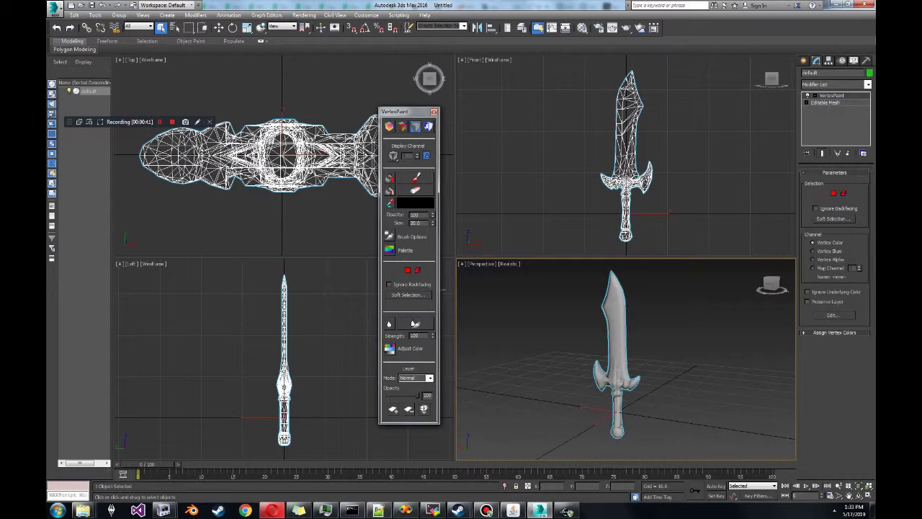
Step: Set the VertexPaint modifier's channel to Vertex Alpha
{"action": "left_click", "coordinate": [814, 259]}
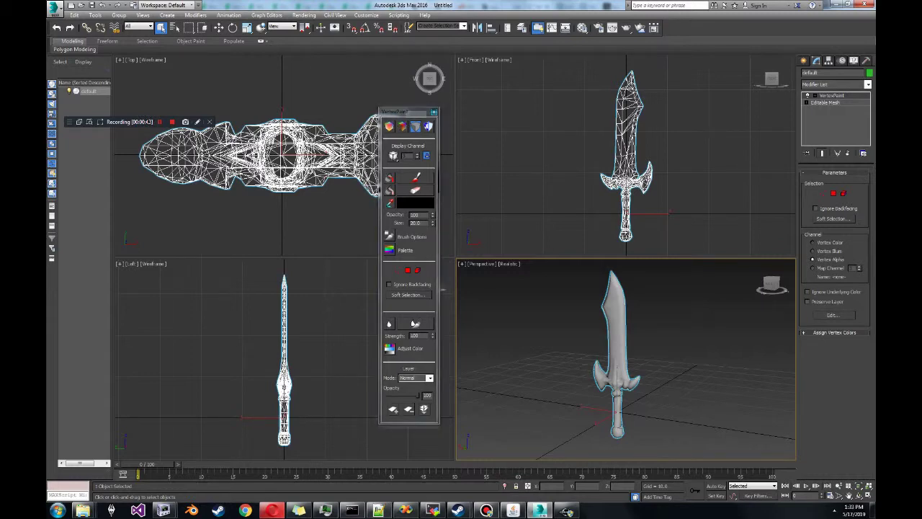
{"action": "left_click", "coordinate": [566, 510]}
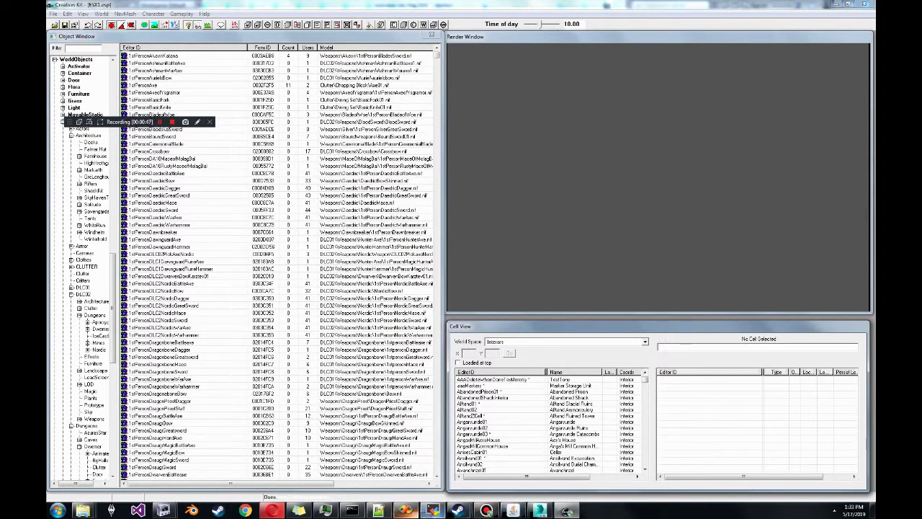
{"action": "left_click", "coordinate": [540, 510]}
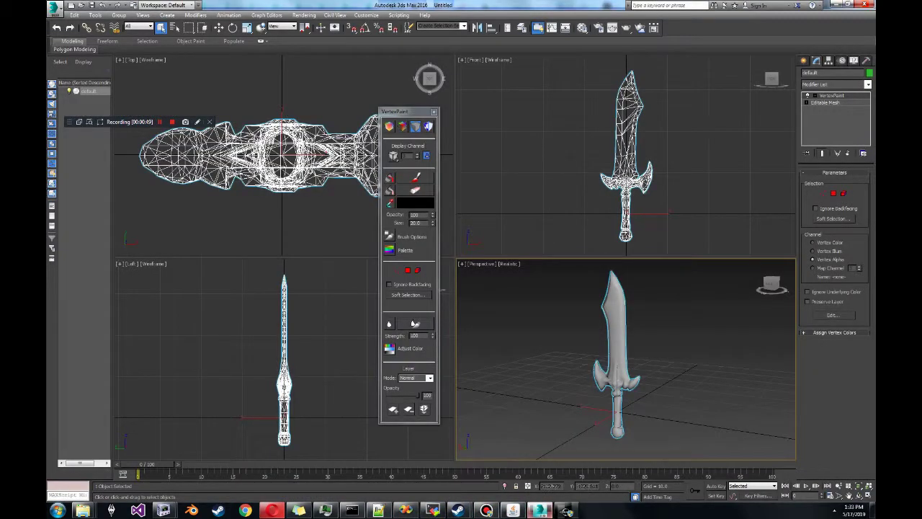
Step: Show the vertex colours unshaded and paint the upper part of the blade black with the 100 opacity, size 20 brush
{"action": "left_click", "coordinate": [416, 177]}
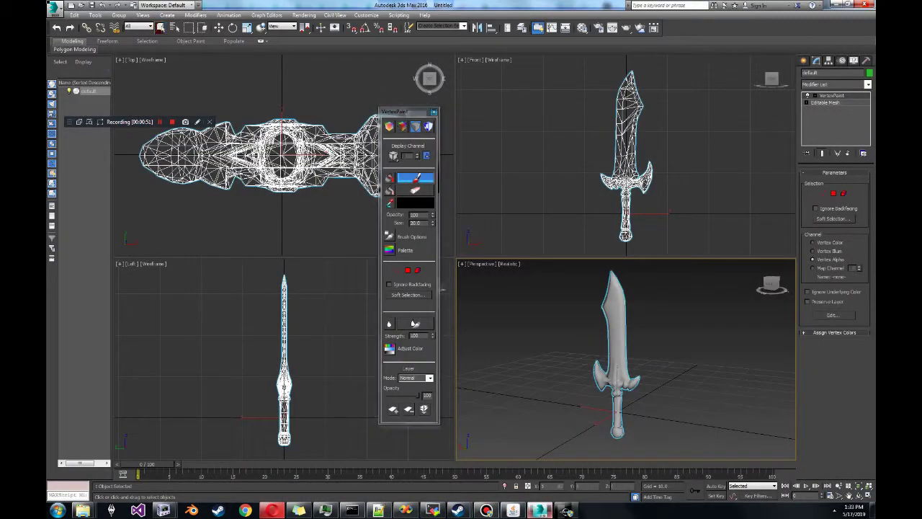
{"action": "left_click", "coordinate": [389, 126]}
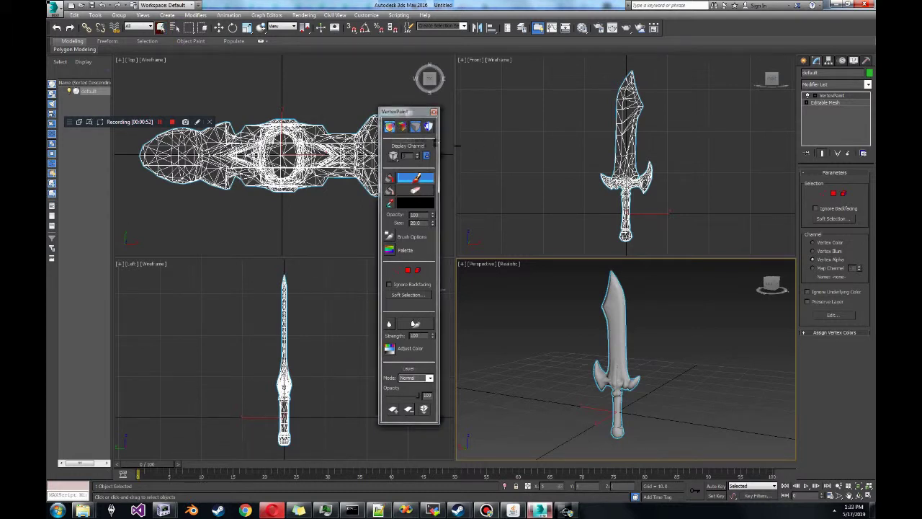
{"action": "left_click_drag", "start_coordinate": [771, 283], "coordinate": [786, 285]}
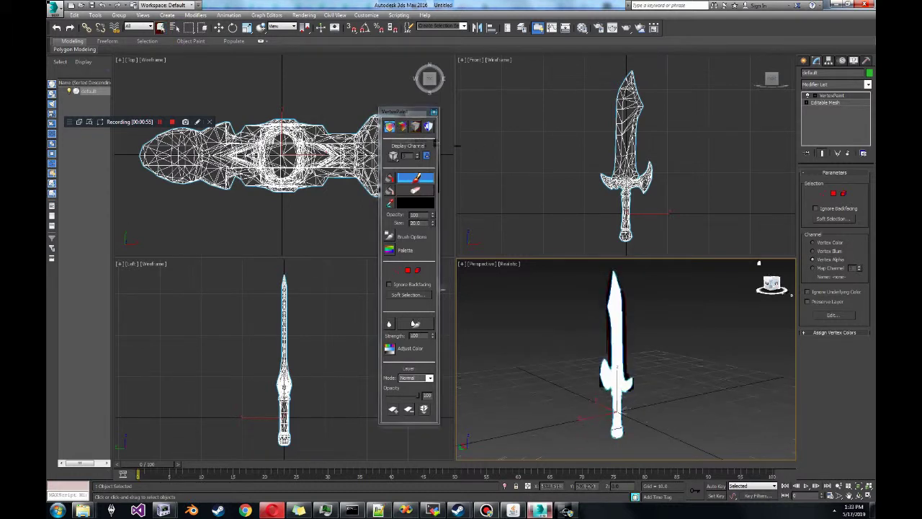
{"action": "scroll", "coordinate": [591, 317], "scroll_direction": "up", "scroll_amount": 4}
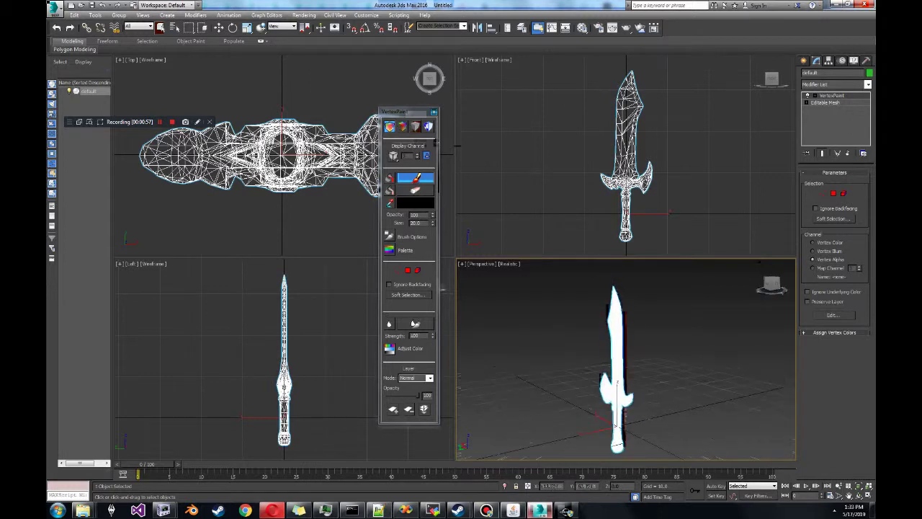
{"action": "mouse_move", "coordinate": [640, 327]}
{"action": "left_mouse_down"}
{"action": "mouse_move", "coordinate": [640, 301]}
{"action": "mouse_move", "coordinate": [637, 369]}
{"action": "left_mouse_up"}
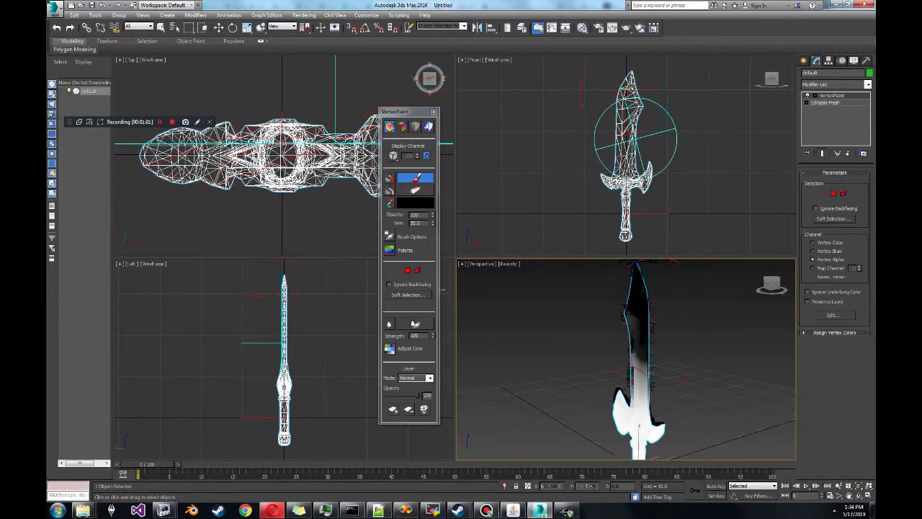
{"action": "middle_click_drag", "start_coordinate": [638, 362], "coordinate": [628, 352]}
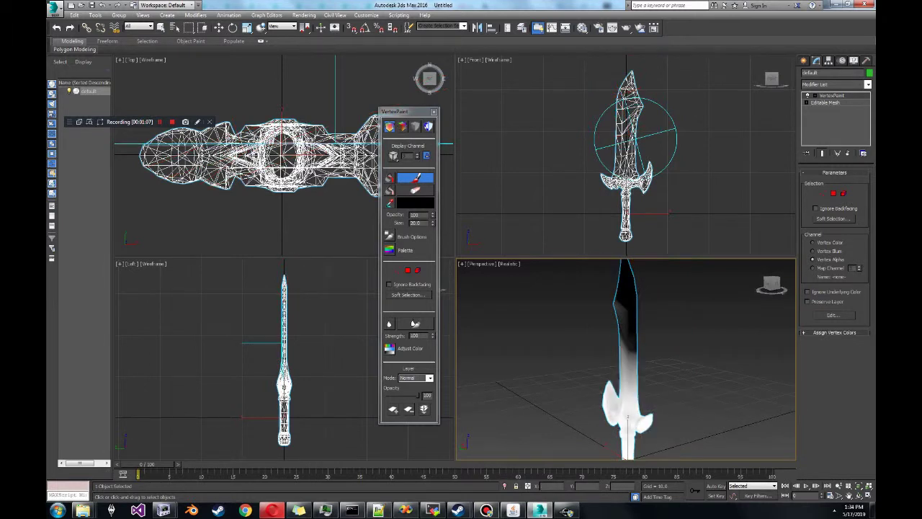
Step: Add a second VertexPaint modifier to the sword, activate its paint brush and switch to shaded vertex colour display
{"action": "left_click", "coordinate": [835, 85]}
{"action": "scroll", "coordinate": [829, 288], "scroll_direction": "down", "scroll_amount": 3}
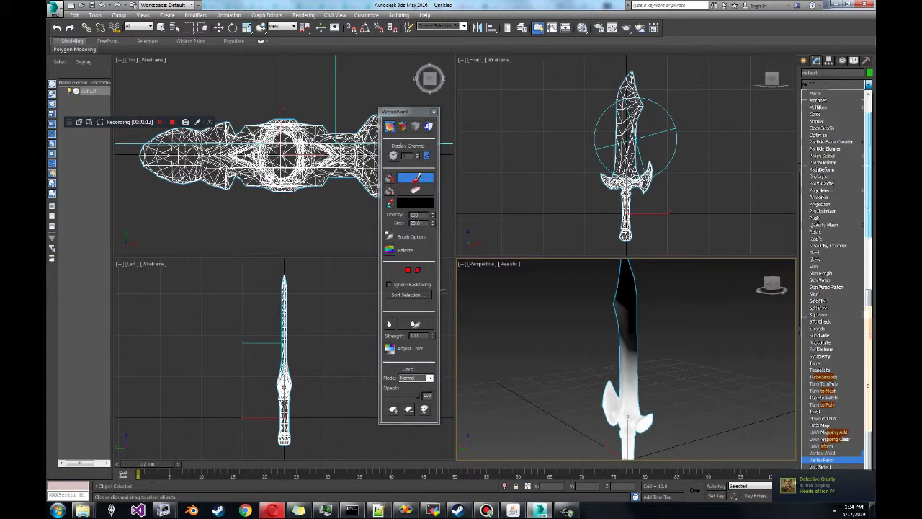
{"action": "left_click", "coordinate": [822, 459]}
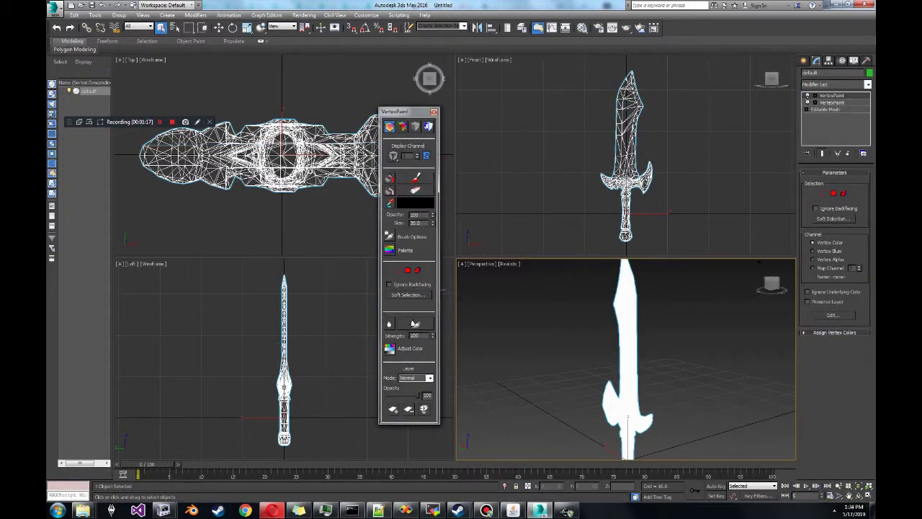
{"action": "left_click", "coordinate": [415, 178]}
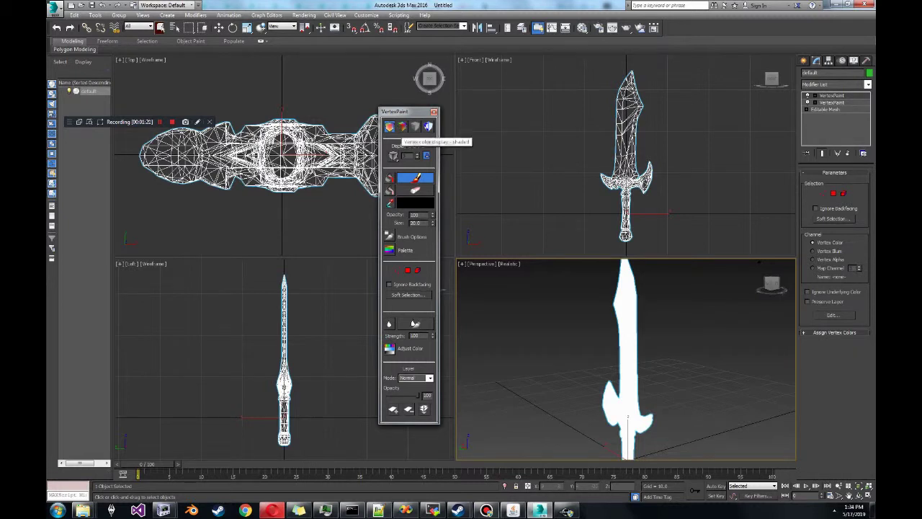
{"action": "left_click", "coordinate": [402, 127]}
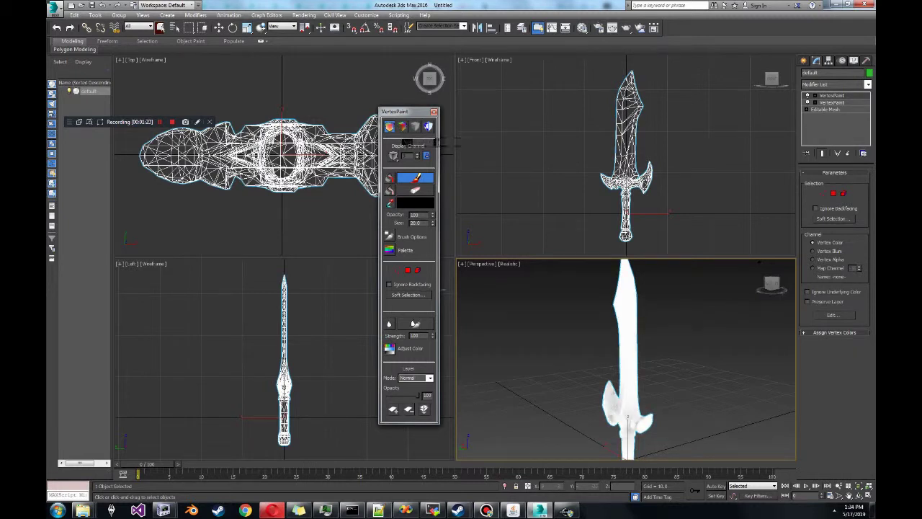
Step: Change the paint colour to blue and paint the upper part of the blade with it
{"action": "left_click", "coordinate": [416, 203]}
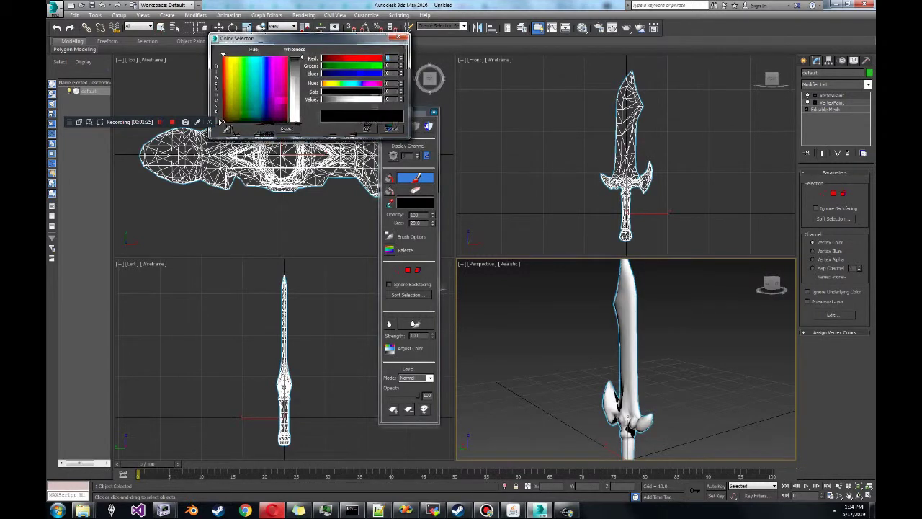
{"action": "left_click", "coordinate": [265, 56]}
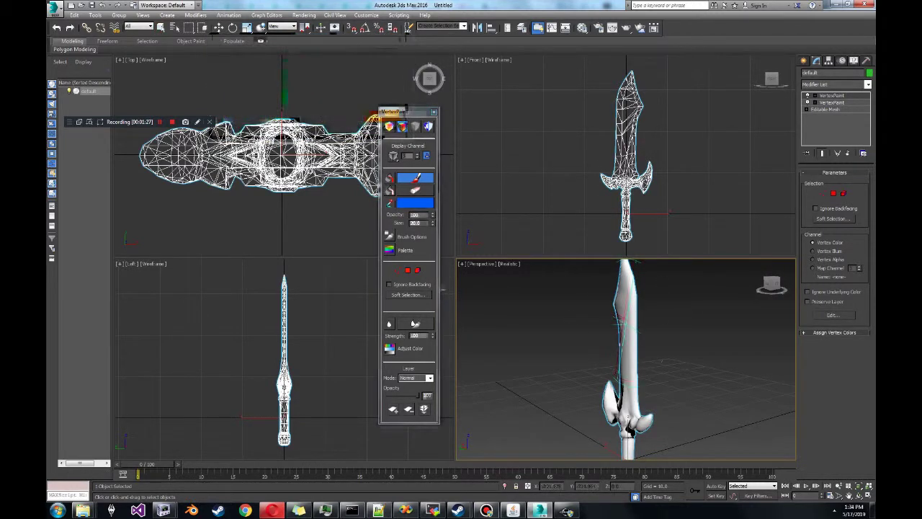
{"action": "mouse_move", "coordinate": [621, 325]}
{"action": "left_mouse_down"}
{"action": "mouse_move", "coordinate": [626, 297]}
{"action": "mouse_move", "coordinate": [635, 294]}
{"action": "left_mouse_up"}
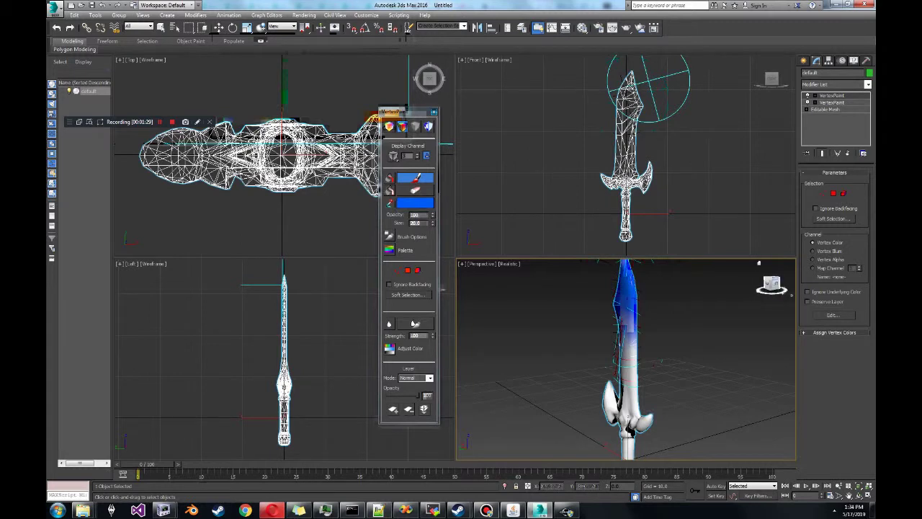
{"action": "mouse_move", "coordinate": [772, 285]}
{"action": "left_mouse_down"}
{"action": "mouse_move", "coordinate": [774, 306]}
{"action": "mouse_move", "coordinate": [781, 287]}
{"action": "left_mouse_up"}
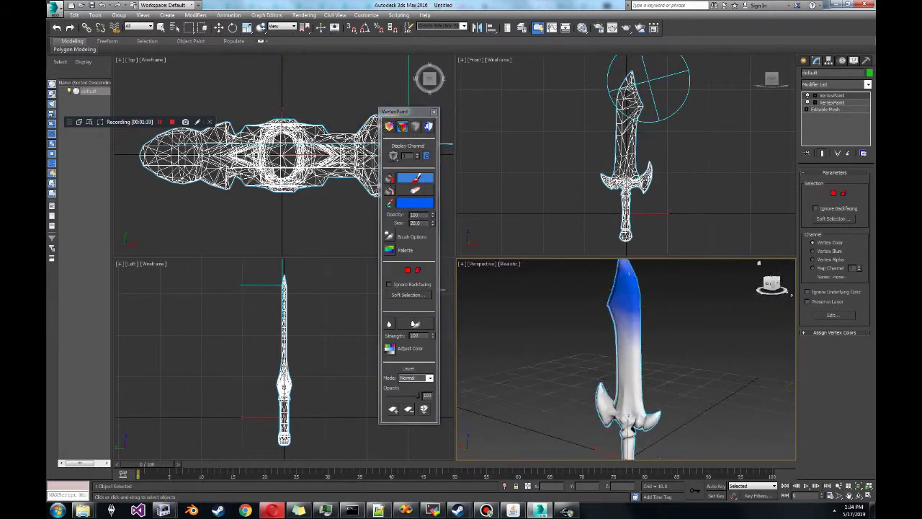
Step: Start a scene export in NetImmerse/Gamebryo (NIF) format and choose the randomsword folder as its destination
{"action": "left_click", "coordinate": [54, 7]}
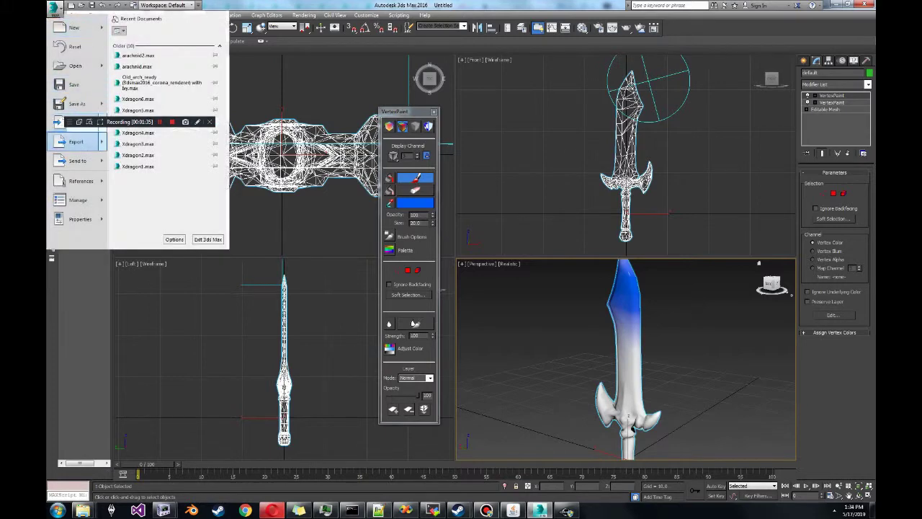
{"action": "left_click", "coordinate": [72, 139]}
{"action": "left_click", "coordinate": [542, 408]}
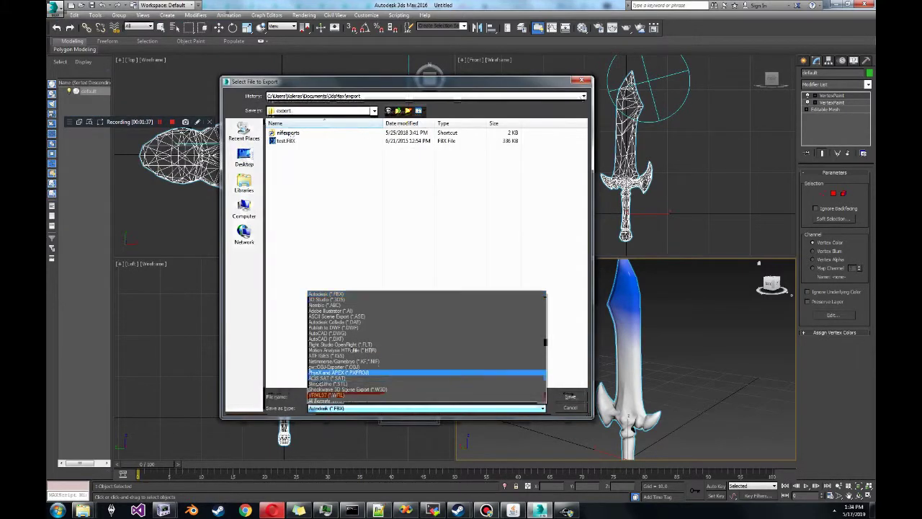
{"action": "left_click", "coordinate": [540, 369]}
{"action": "double_click", "coordinate": [288, 132]}
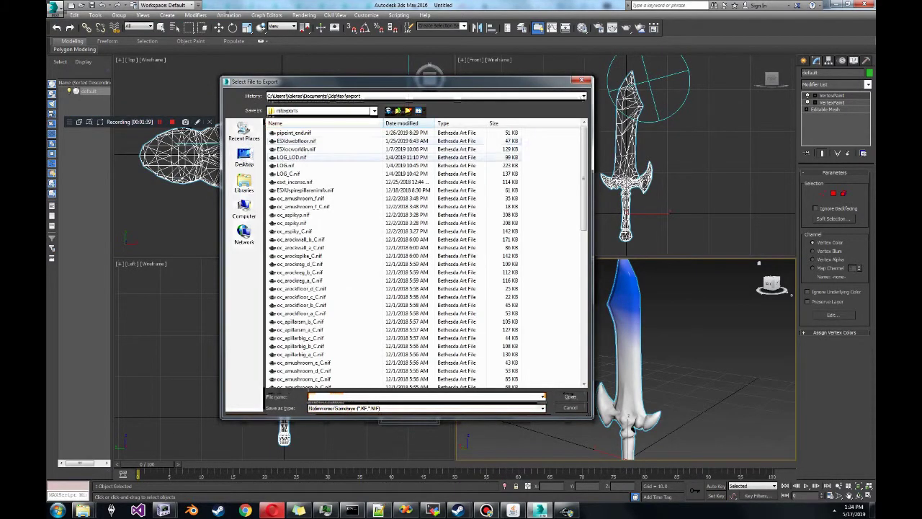
{"action": "left_click", "coordinate": [285, 165]}
{"action": "left_click", "coordinate": [398, 111]}
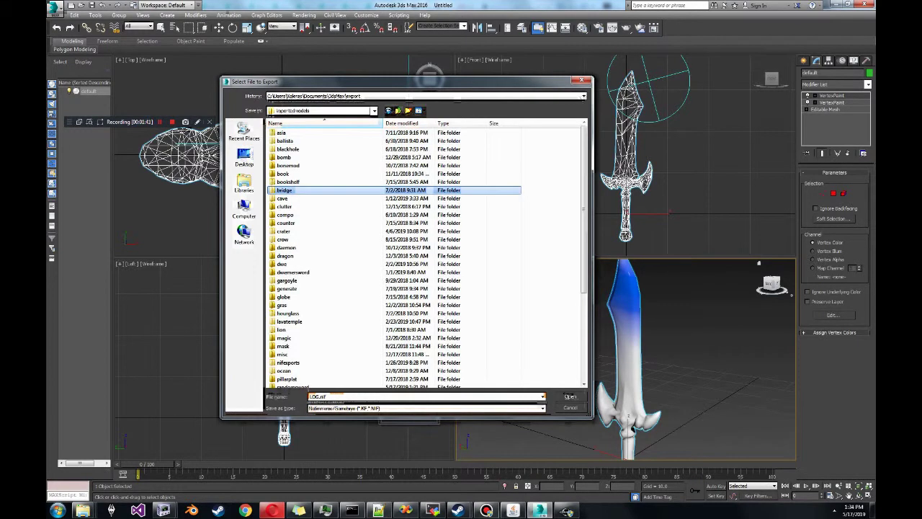
{"action": "scroll", "coordinate": [310, 217], "scroll_direction": "down", "scroll_amount": 7}
{"action": "double_click", "coordinate": [299, 256]}
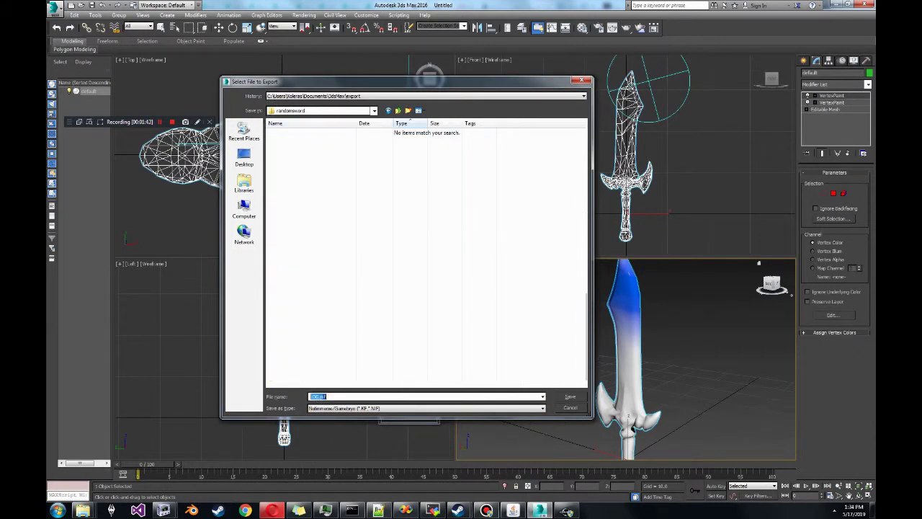
Step: Name the export file randomweapon_vp and export it with Vertex Colors included
{"action": "type", "text": "randomweapon_sp"}
{"action": "key", "text": "Return"}
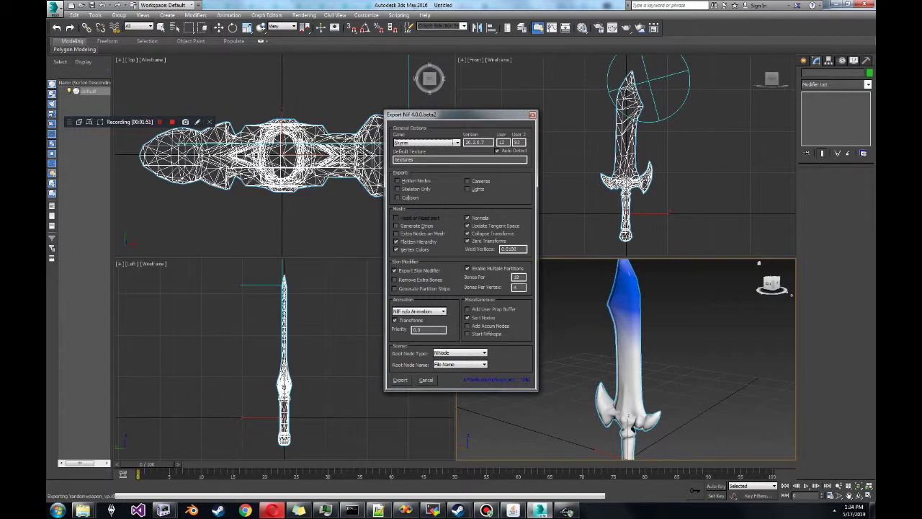
{"action": "left_click", "coordinate": [396, 249]}
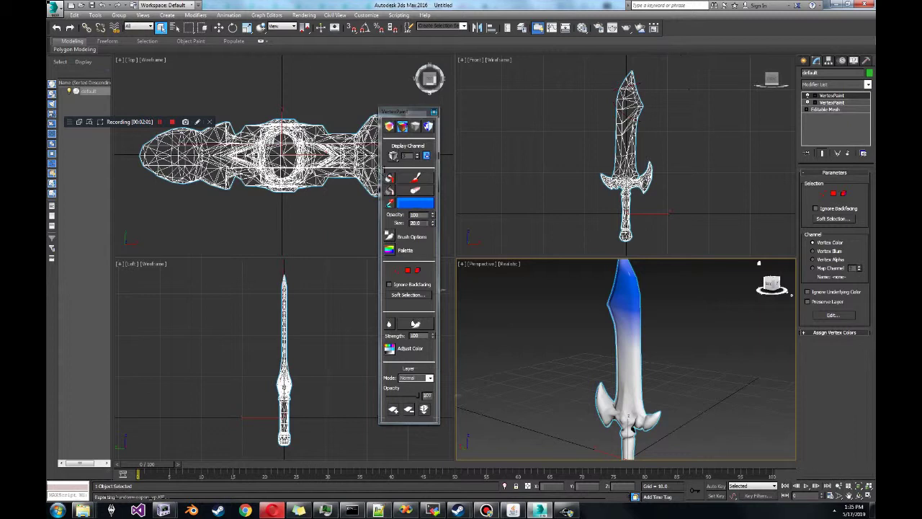
Step: Launch a new NifSkope instance, allow it to run, and bring its empty window in front of 3ds Max
{"action": "right_click", "coordinate": [163, 510]}
{"action": "left_click", "coordinate": [144, 467]}
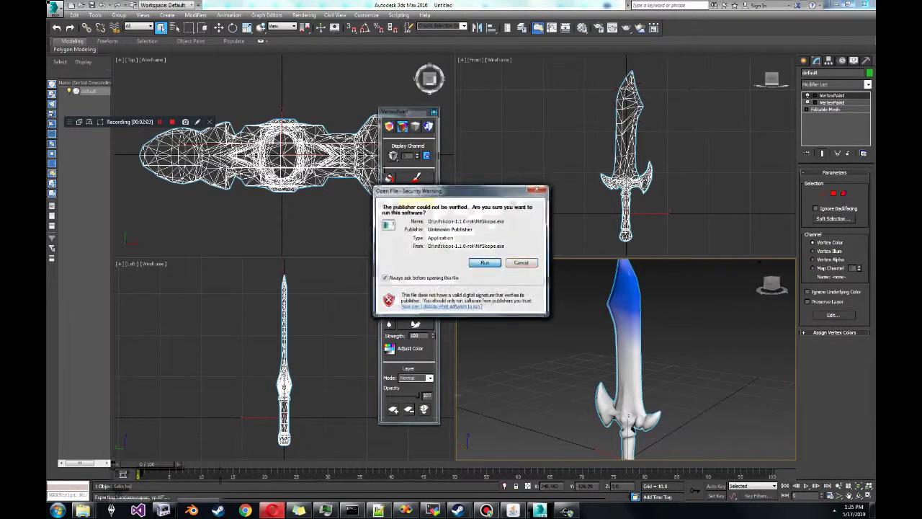
{"action": "left_click", "coordinate": [485, 263]}
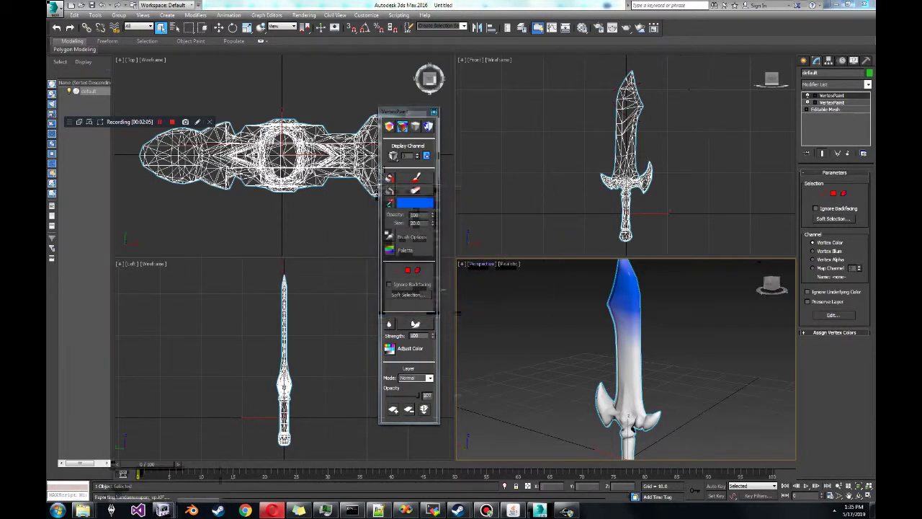
{"action": "mouse_move", "coordinate": [163, 510]}
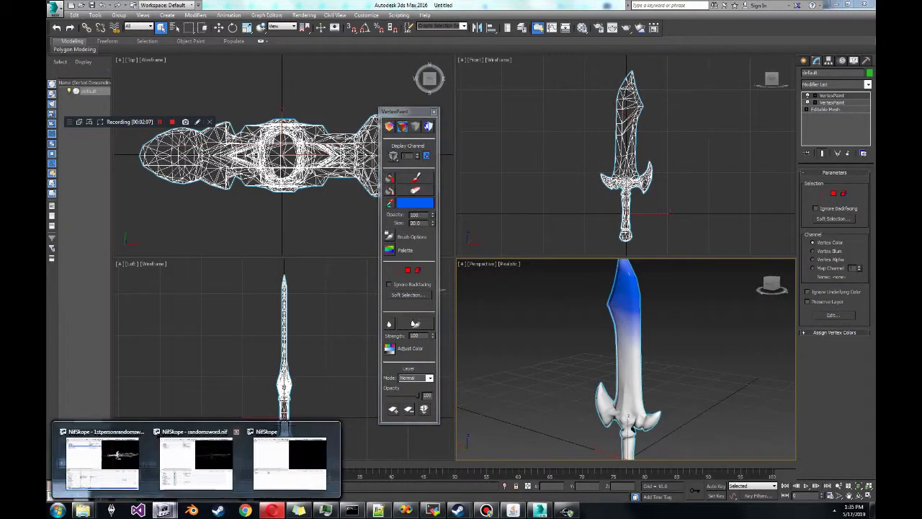
{"action": "left_click", "coordinate": [294, 459]}
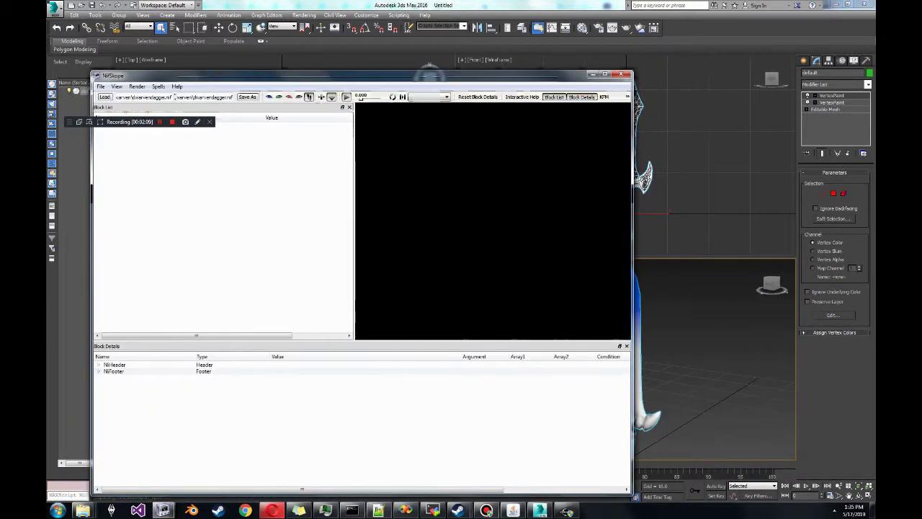
{"action": "left_click_drag", "start_coordinate": [303, 71], "coordinate": [392, 77]}
Step: Load randomweapon_vp.nif from the randomsword folder inside importedmodels
{"action": "left_click", "coordinate": [191, 89]}
{"action": "left_click", "coordinate": [200, 98]}
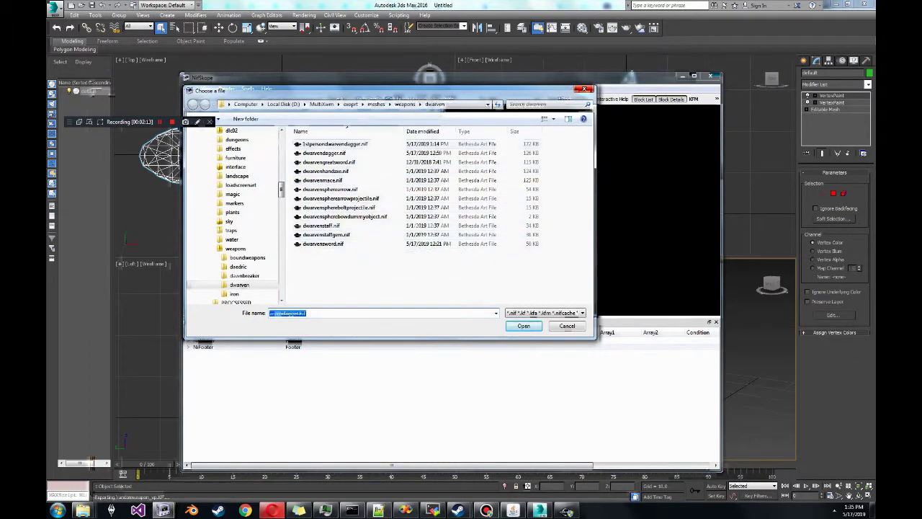
{"action": "left_click", "coordinate": [322, 104]}
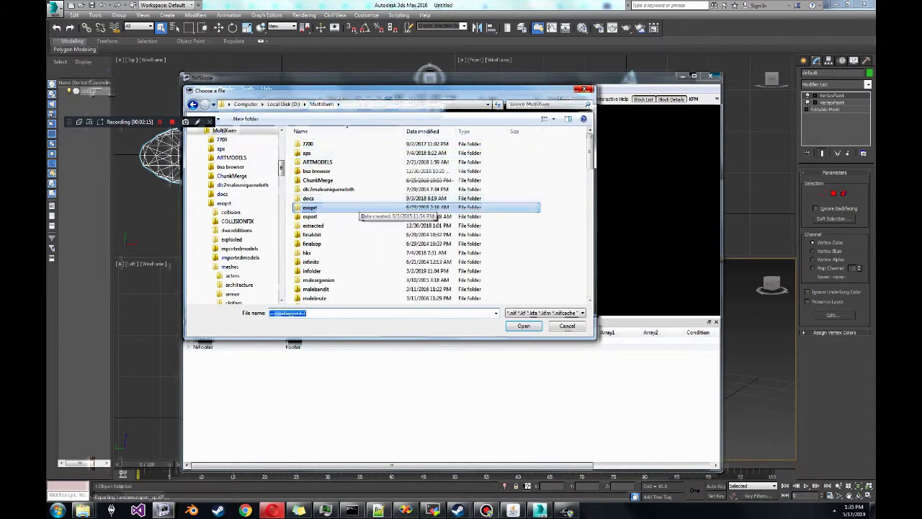
{"action": "double_click", "coordinate": [310, 207]}
{"action": "double_click", "coordinate": [313, 189]}
{"action": "scroll", "coordinate": [313, 189], "scroll_direction": "down", "scroll_amount": 10}
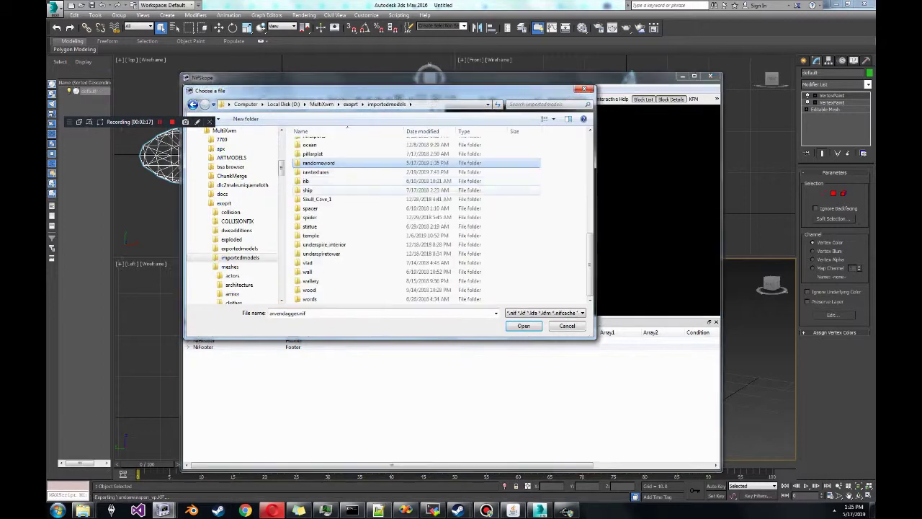
{"action": "double_click", "coordinate": [314, 163]}
{"action": "double_click", "coordinate": [317, 160]}
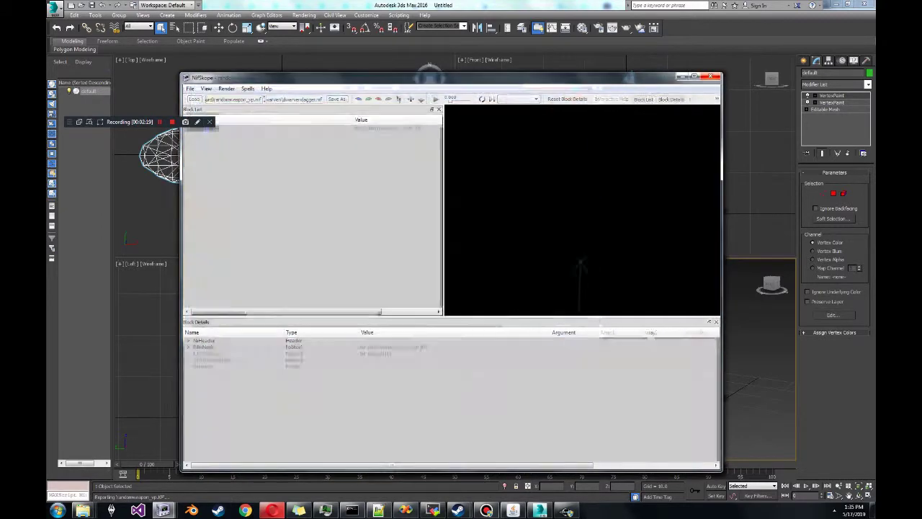
Step: Examine the exported sword's vertex colours in the render view and look through its NiNode, NiTriShape and NiTriShapeData blocks
{"action": "scroll", "coordinate": [602, 221], "scroll_direction": "up", "scroll_amount": 8}
{"action": "scroll", "coordinate": [602, 220], "scroll_direction": "down", "scroll_amount": 3}
{"action": "left_click", "coordinate": [604, 222]}
{"action": "left_click_drag", "start_coordinate": [604, 222], "coordinate": [634, 224]}
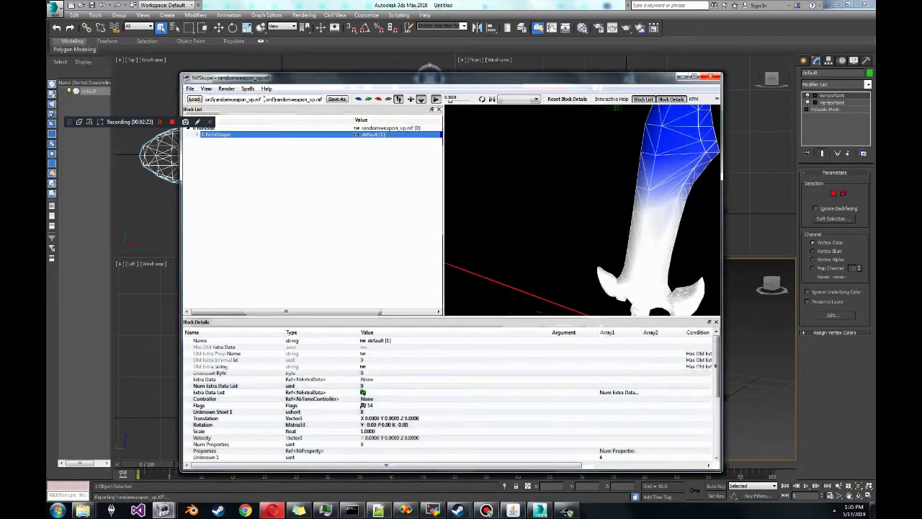
{"action": "scroll", "coordinate": [583, 209], "scroll_direction": "down", "scroll_amount": 5}
{"action": "left_click", "coordinate": [196, 135]}
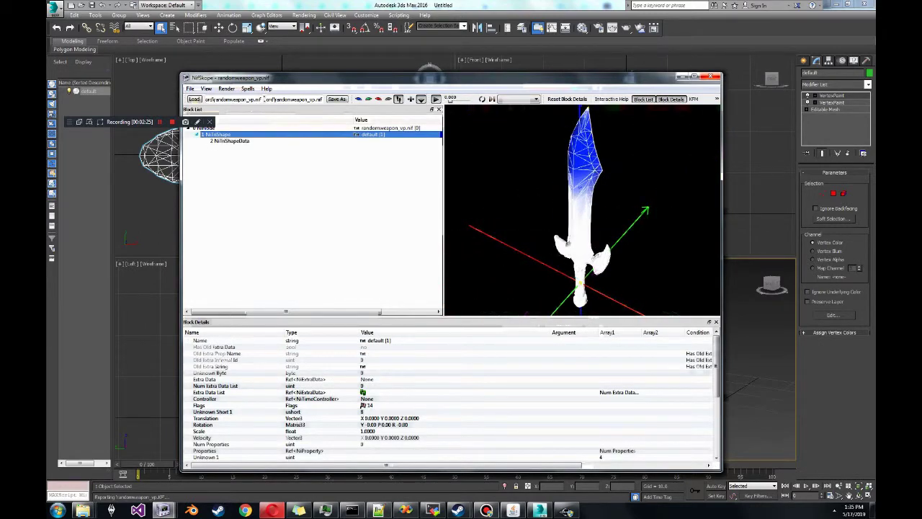
{"action": "left_click", "coordinate": [231, 141]}
{"action": "left_click_drag", "start_coordinate": [318, 78], "coordinate": [379, 69]}
{"action": "left_click", "coordinate": [280, 126]}
{"action": "left_click", "coordinate": [268, 119]}
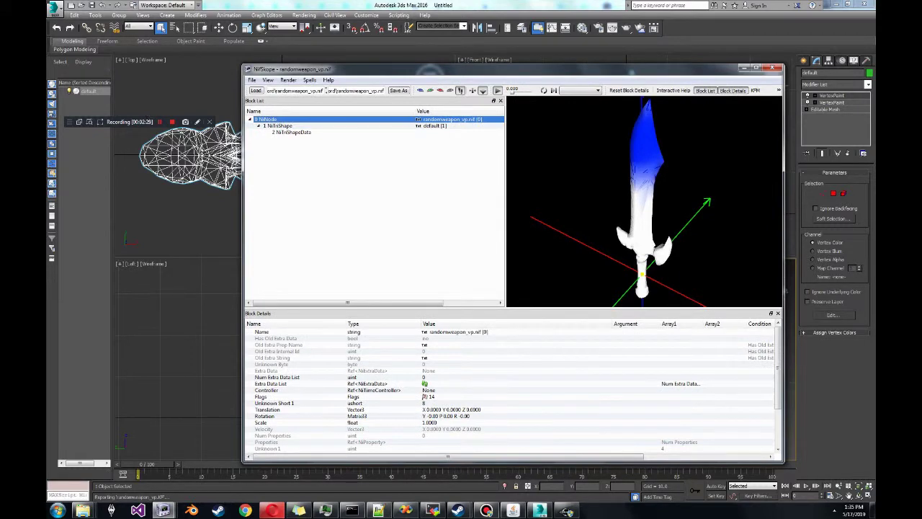
{"action": "left_click", "coordinate": [280, 127]}
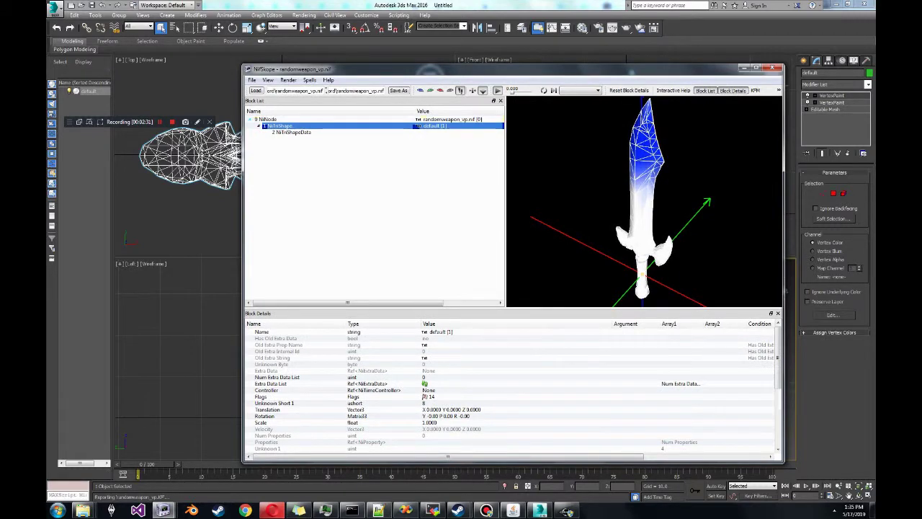
{"action": "left_click", "coordinate": [268, 120]}
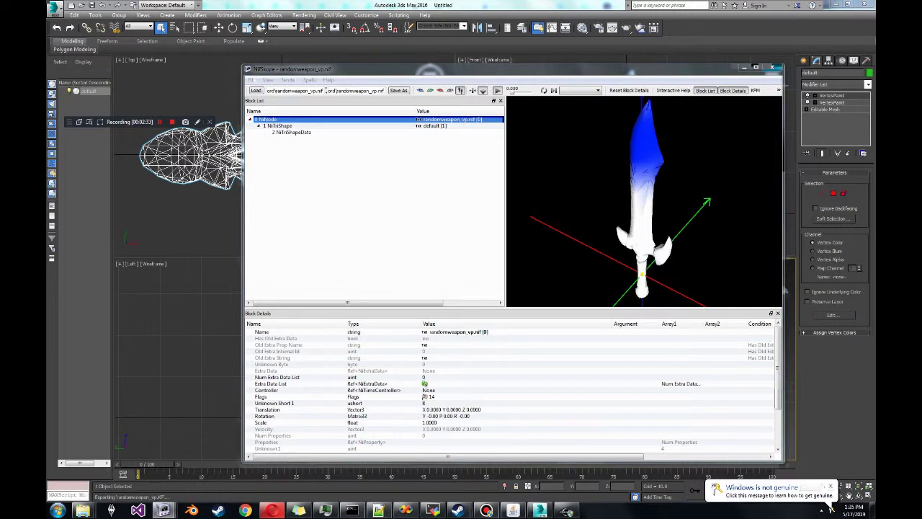
Step: Insert a NiAlphaProperty block into the NIF file
{"action": "left_click", "coordinate": [281, 126]}
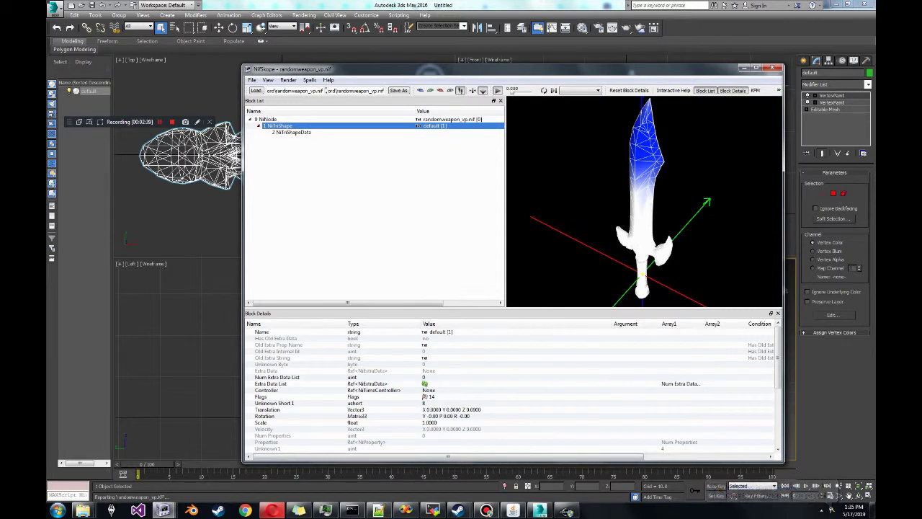
{"action": "right_click", "coordinate": [308, 139]}
{"action": "mouse_move", "coordinate": [335, 183]}
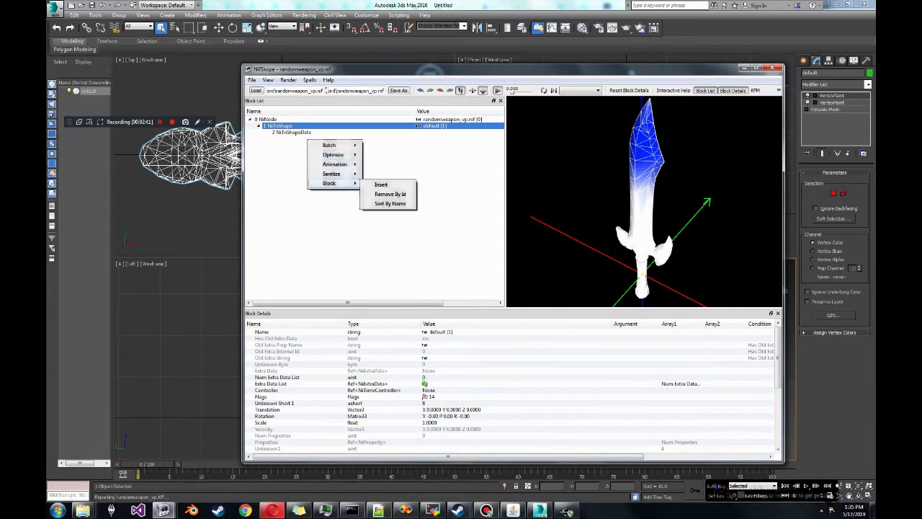
{"action": "left_click", "coordinate": [381, 185]}
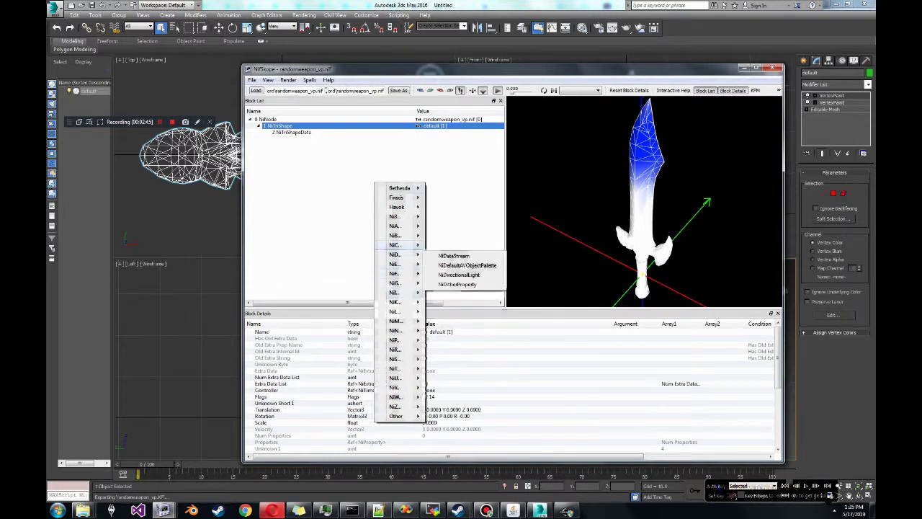
{"action": "mouse_move", "coordinate": [396, 226]}
{"action": "left_click", "coordinate": [457, 246]}
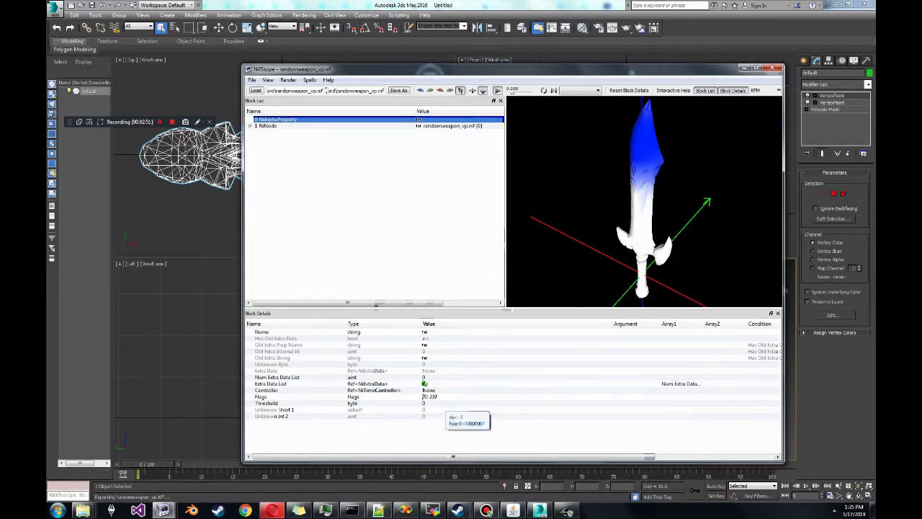
Step: Set the Threshold of the NiAlphaProperty block to 128
{"action": "double_click", "coordinate": [424, 403]}
{"action": "key", "text": "Return"}
{"action": "left_click", "coordinate": [424, 383]}
{"action": "left_click", "coordinate": [424, 390]}
Step: Expand the NiNode tree down to NiTriShapeData and insert a BSLightingShaderProperty block
{"action": "left_click", "coordinate": [250, 126]}
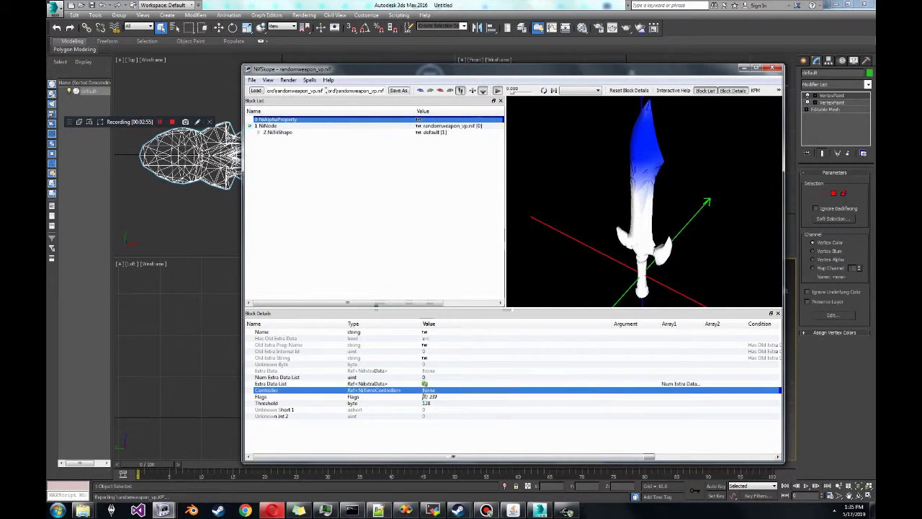
{"action": "left_click", "coordinate": [259, 133]}
{"action": "right_click", "coordinate": [291, 158]}
{"action": "mouse_move", "coordinate": [312, 202]}
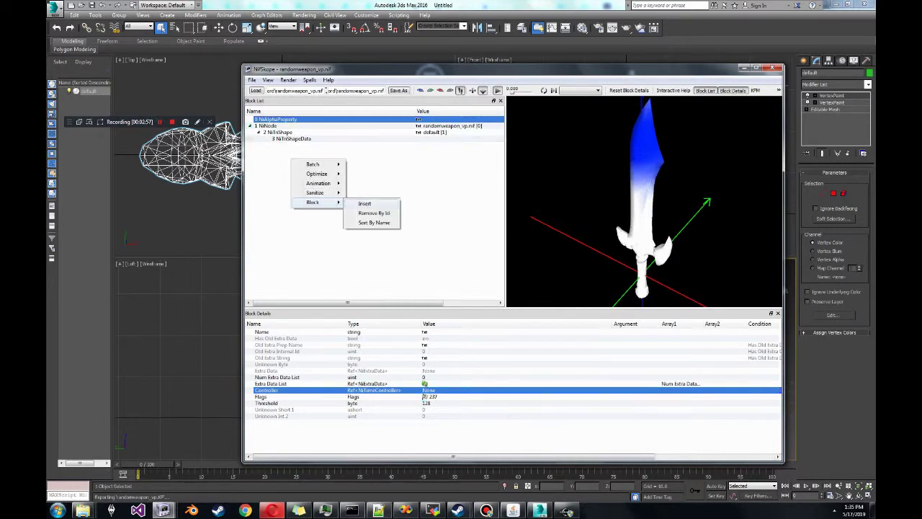
{"action": "left_click", "coordinate": [294, 139]}
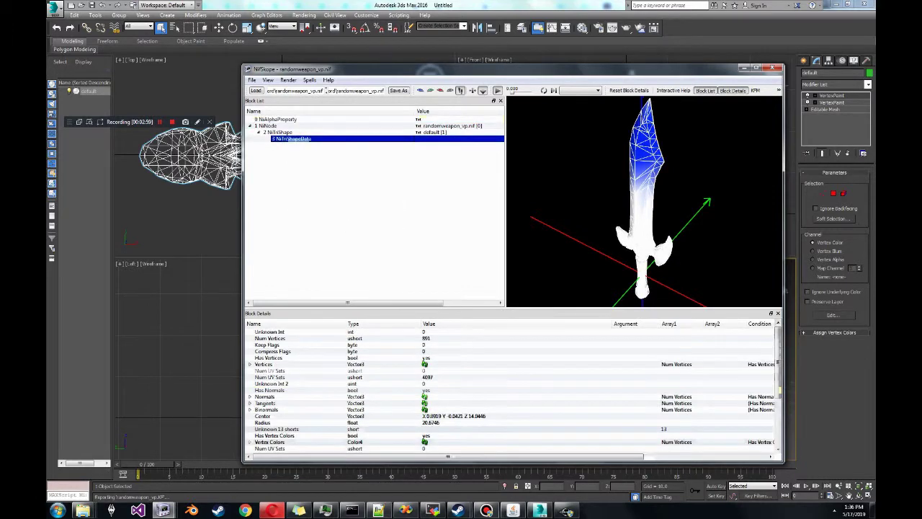
{"action": "right_click", "coordinate": [291, 172]}
{"action": "mouse_move", "coordinate": [310, 213]}
{"action": "mouse_move", "coordinate": [360, 214]}
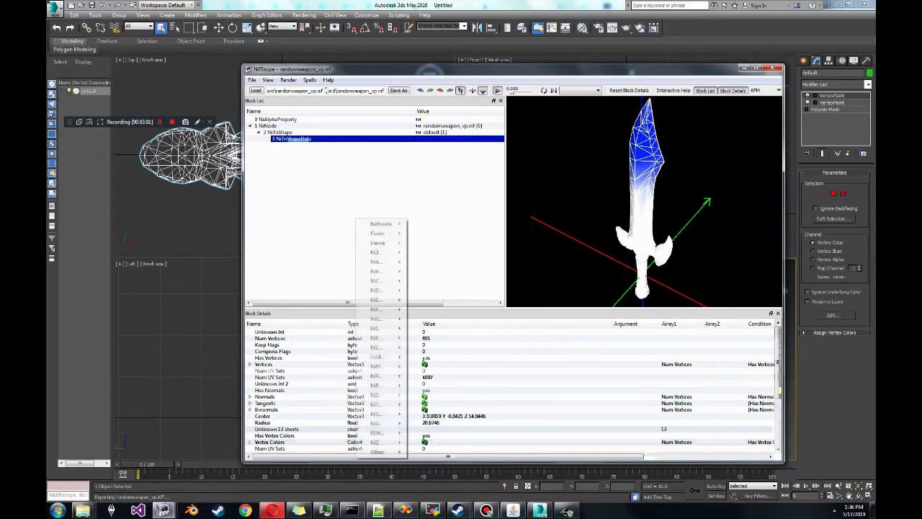
{"action": "left_click", "coordinate": [454, 224]}
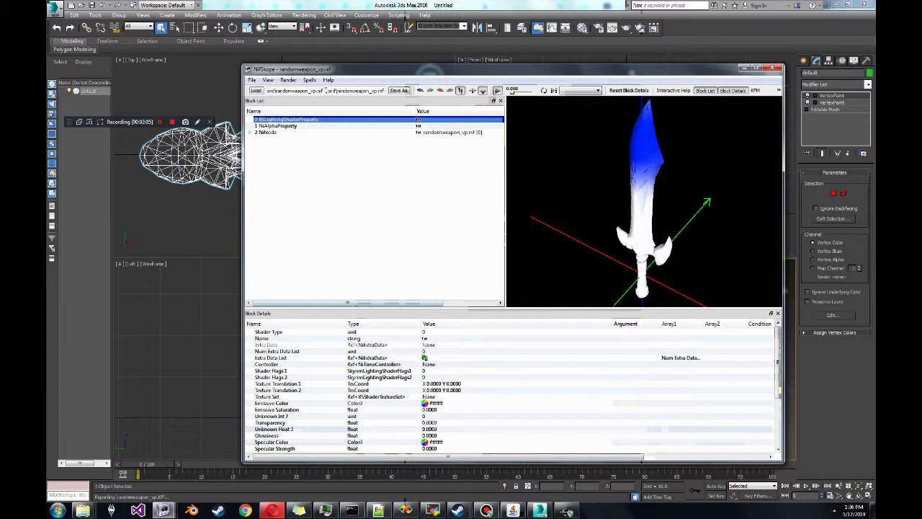
Step: Link the NiTriShape's two Properties entries to block 0 (BSLightingShaderProperty) and block 1 (NiAlphaProperty)
{"action": "left_click", "coordinate": [251, 133]}
{"action": "scroll", "coordinate": [511, 389], "scroll_direction": "down", "scroll_amount": 4}
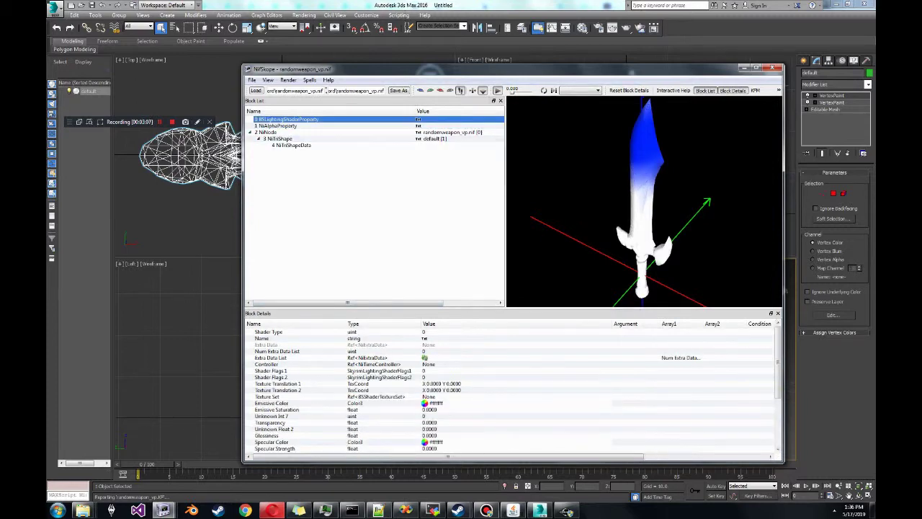
{"action": "left_click", "coordinate": [288, 132]}
{"action": "left_click", "coordinate": [289, 139]}
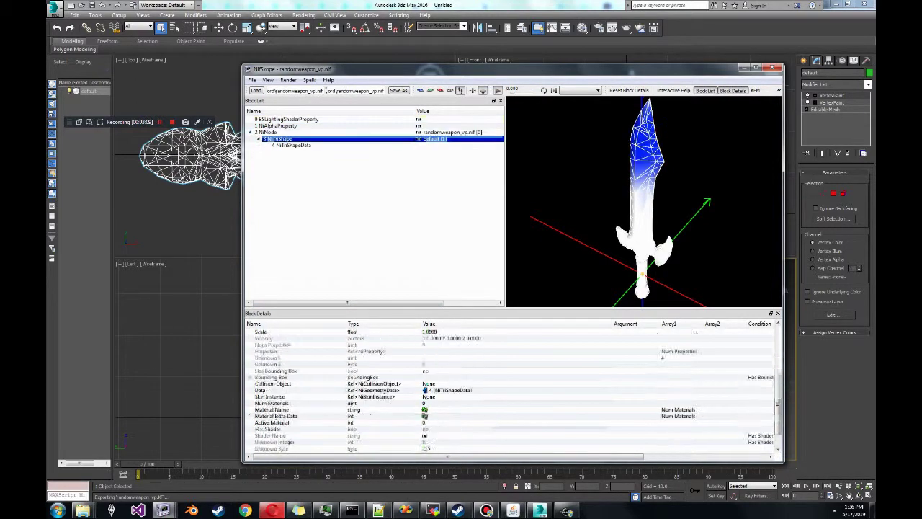
{"action": "scroll", "coordinate": [432, 403], "scroll_direction": "down", "scroll_amount": 2}
{"action": "left_click", "coordinate": [433, 448]}
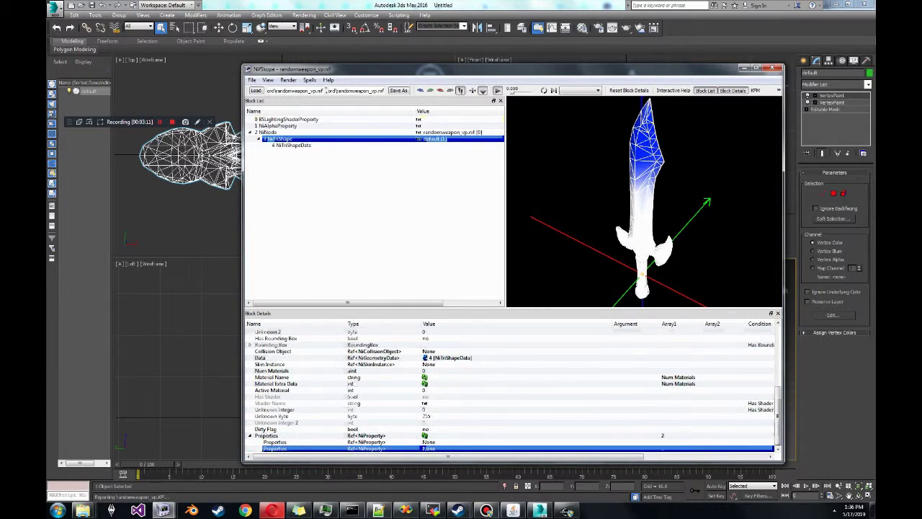
{"action": "double_click", "coordinate": [457, 442]}
{"action": "type", "text": "0"}
{"action": "double_click", "coordinate": [458, 449]}
{"action": "type", "text": "1"}
{"action": "key", "text": "Return"}
Step: Inspect the alpha fade along the sword's blade from several angles and check its wireframe
{"action": "left_click", "coordinate": [684, 160]}
{"action": "left_click_drag", "start_coordinate": [683, 160], "coordinate": [680, 168]}
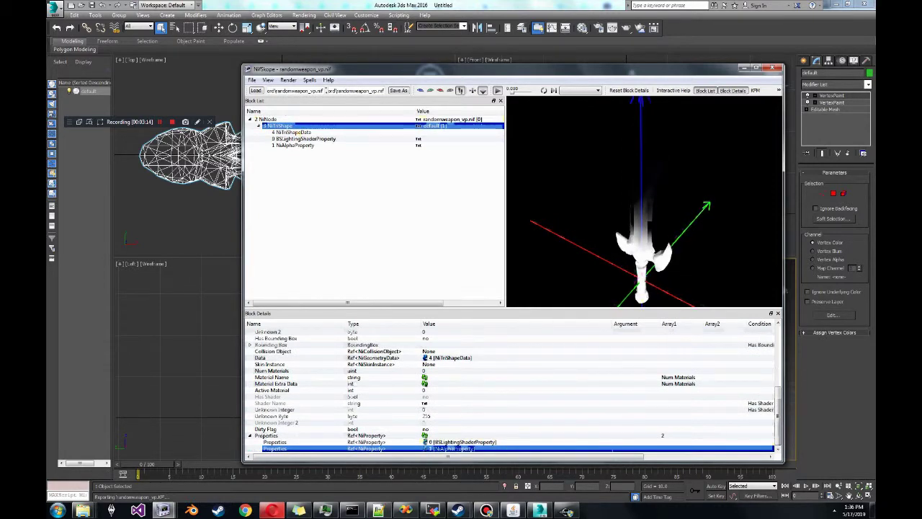
{"action": "middle_click_drag", "start_coordinate": [680, 168], "coordinate": [695, 200]}
{"action": "left_click", "coordinate": [425, 449]}
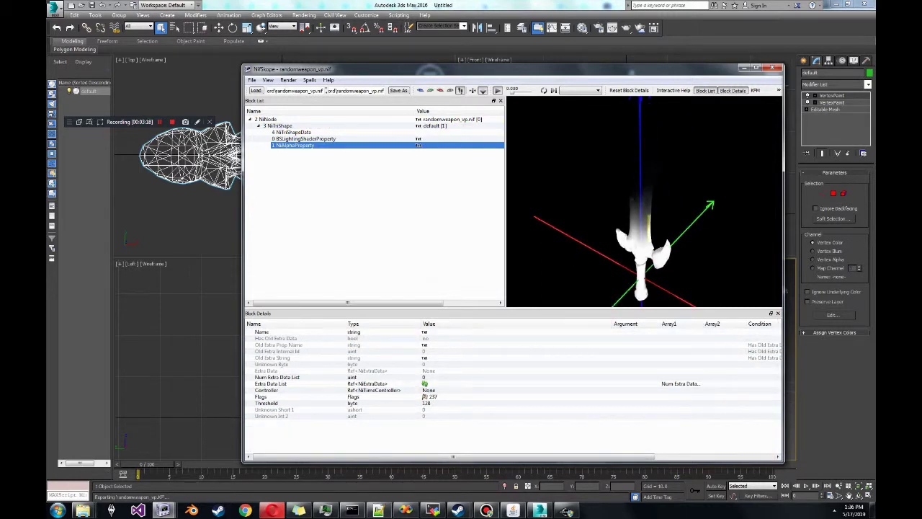
{"action": "left_click_drag", "start_coordinate": [650, 223], "coordinate": [667, 305]}
{"action": "left_click", "coordinate": [608, 238]}
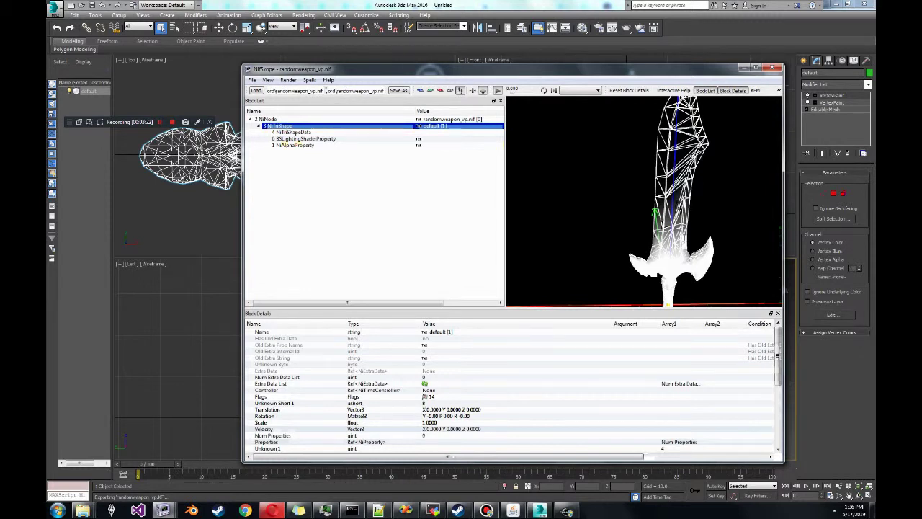
{"action": "left_click", "coordinate": [690, 258]}
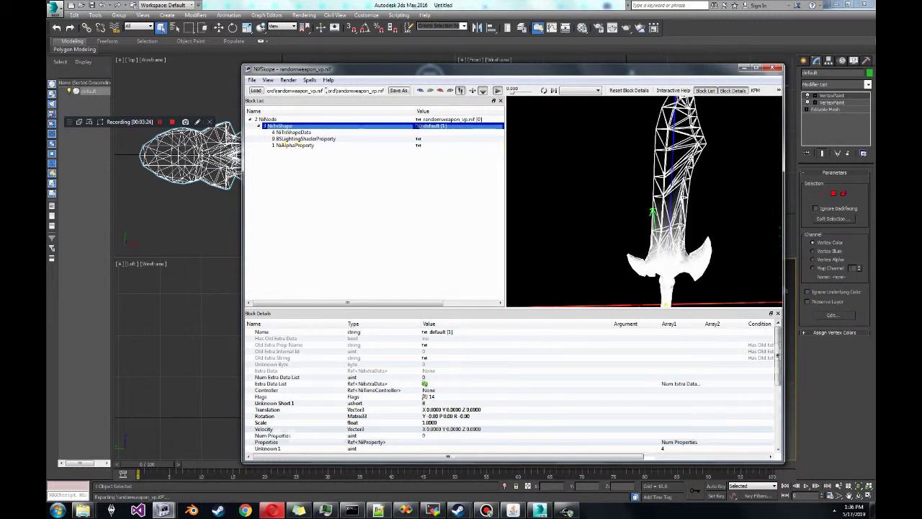
Step: Expand the Vertex Colors array of the NiTriShapeData block and look through its entries
{"action": "left_click", "coordinate": [293, 132]}
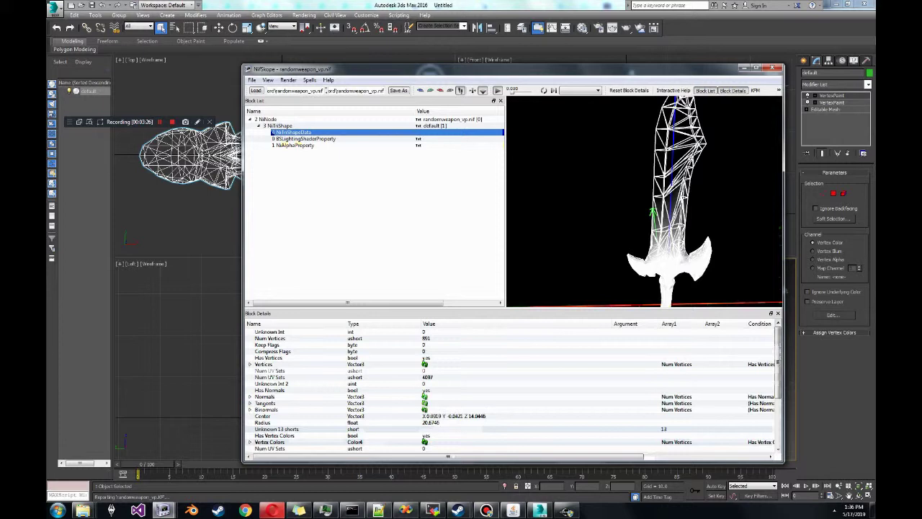
{"action": "left_click", "coordinate": [425, 442]}
{"action": "scroll", "coordinate": [427, 423], "scroll_direction": "down", "scroll_amount": 1}
{"action": "left_click", "coordinate": [250, 423]}
{"action": "scroll", "coordinate": [427, 403], "scroll_direction": "down", "scroll_amount": 12}
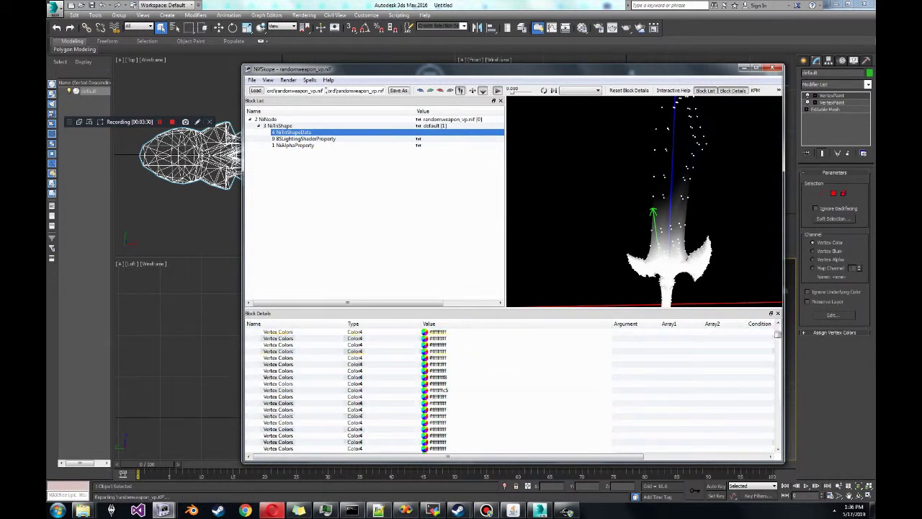
Step: Inspect individual Vertex Colors entries in the colour picker without changing them, and browse further down the array
{"action": "left_click", "coordinate": [438, 397]}
{"action": "left_click", "coordinate": [438, 390]}
{"action": "left_click", "coordinate": [426, 398]}
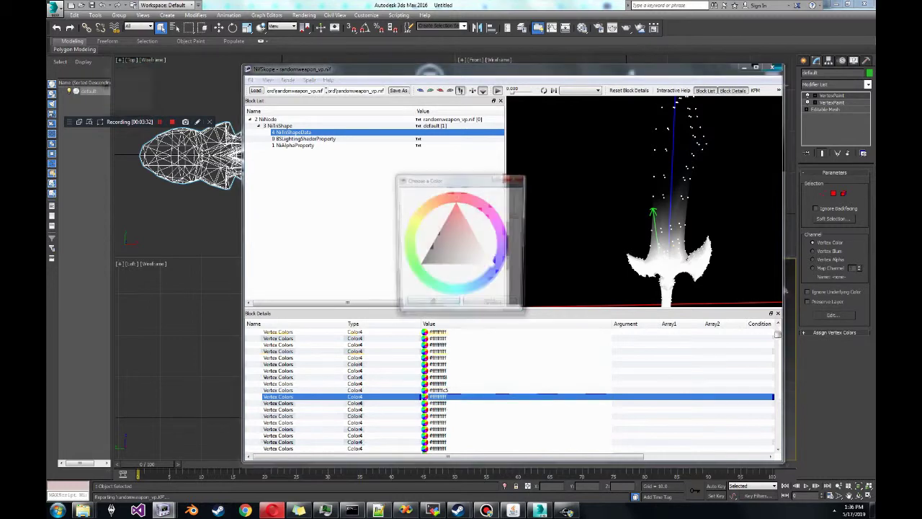
{"action": "left_click", "coordinate": [490, 306]}
{"action": "left_click", "coordinate": [438, 365]}
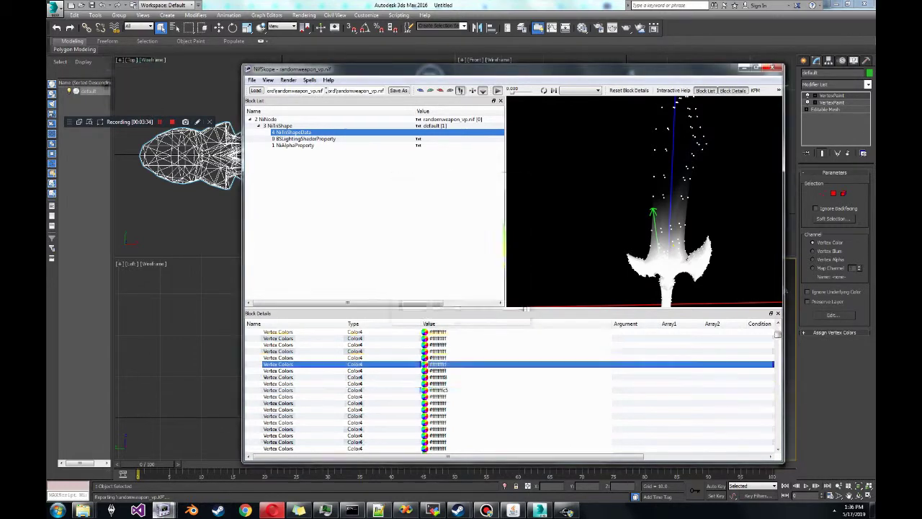
{"action": "left_click", "coordinate": [438, 377]}
{"action": "left_click", "coordinate": [425, 390]}
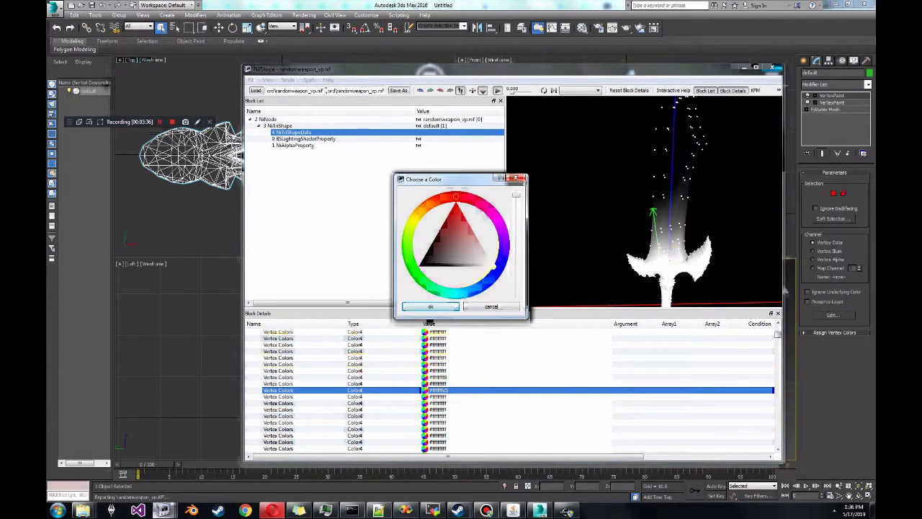
{"action": "left_click", "coordinate": [490, 306]}
{"action": "scroll", "coordinate": [497, 367], "scroll_direction": "up", "scroll_amount": 8}
{"action": "left_click_drag", "start_coordinate": [778, 333], "coordinate": [778, 363]}
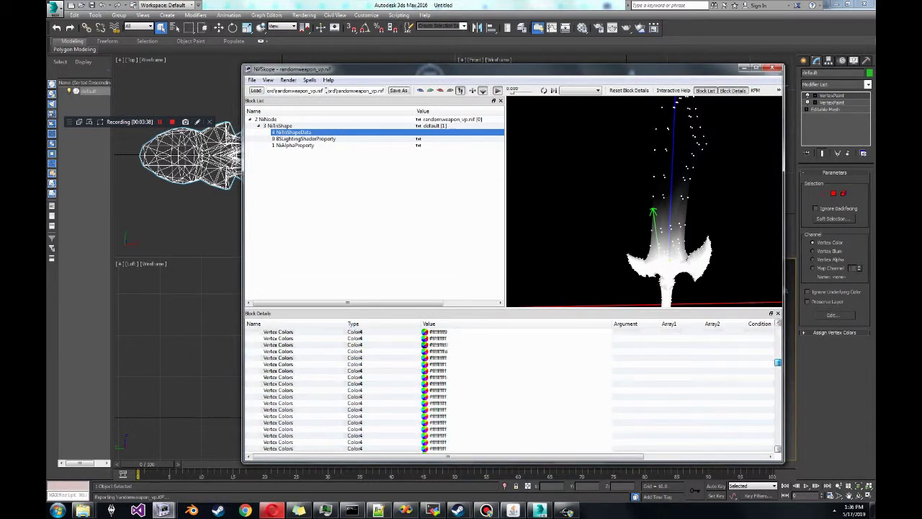
Step: Check the colour of further Vertex Colors entries in the colour picker without changing them, and view the faded base of the blade
{"action": "left_click", "coordinate": [432, 357]}
{"action": "left_click", "coordinate": [425, 358]}
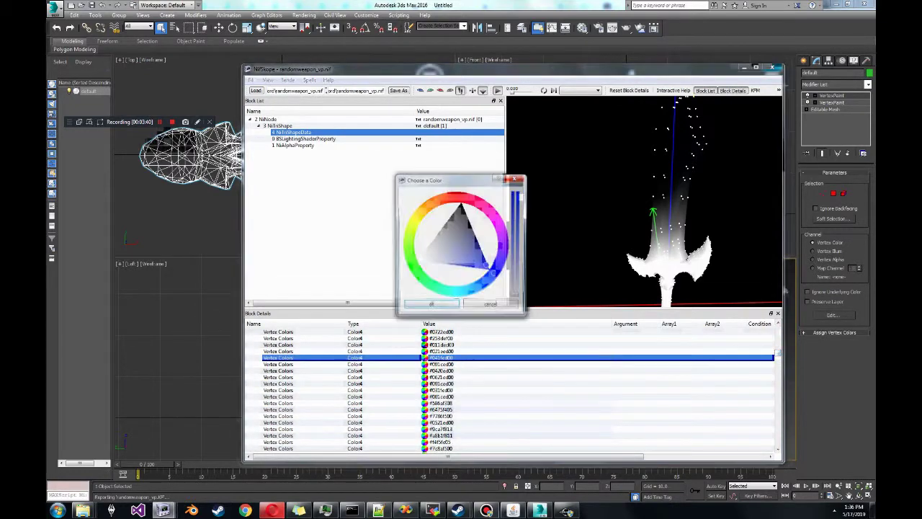
{"action": "left_click", "coordinate": [491, 306]}
{"action": "left_click", "coordinate": [425, 370]}
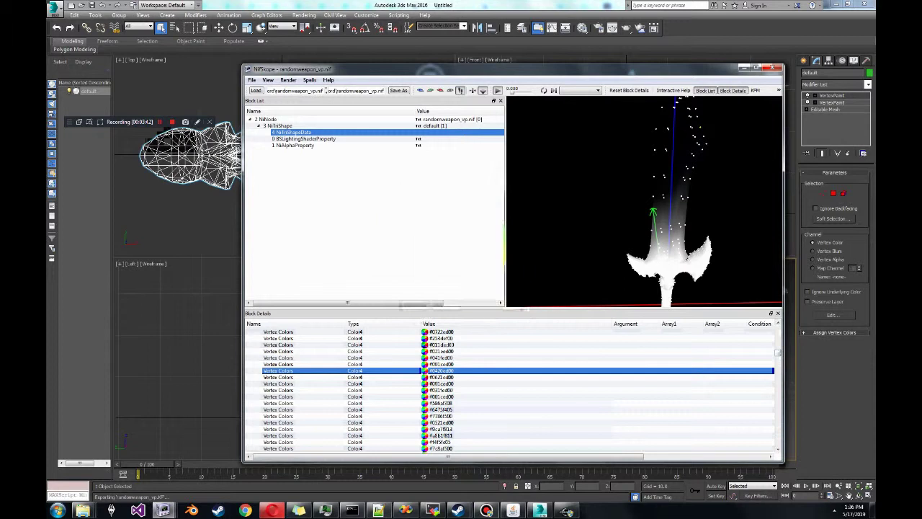
{"action": "middle_click_drag", "start_coordinate": [666, 209], "coordinate": [635, 238]}
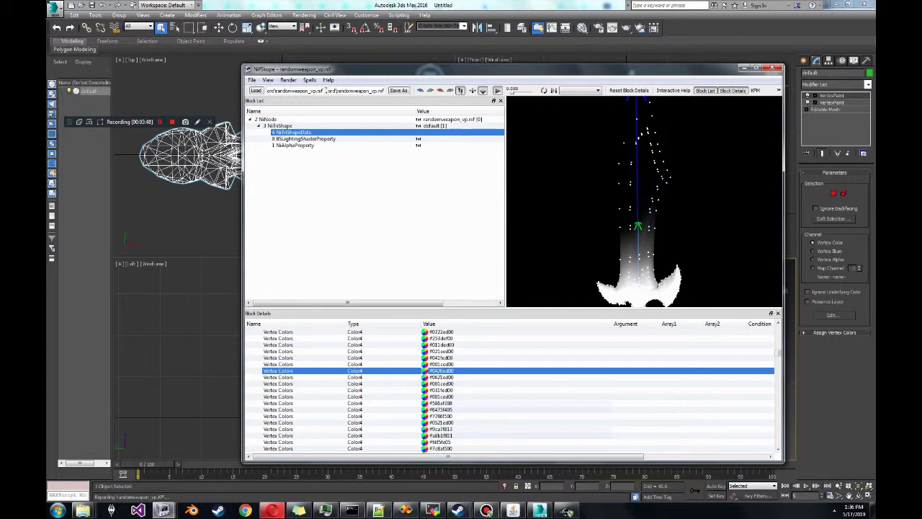
{"action": "left_click_drag", "start_coordinate": [637, 278], "coordinate": [670, 242]}
{"action": "left_click", "coordinate": [669, 241]}
Step: Review the NiAlphaProperty block's threshold and its blending and alpha test flags
{"action": "left_click", "coordinate": [296, 146]}
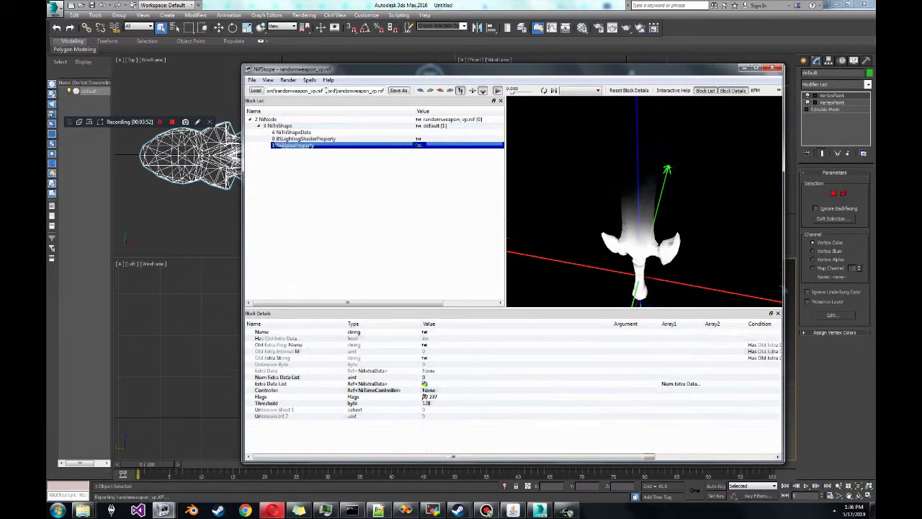
{"action": "left_click", "coordinate": [426, 403]}
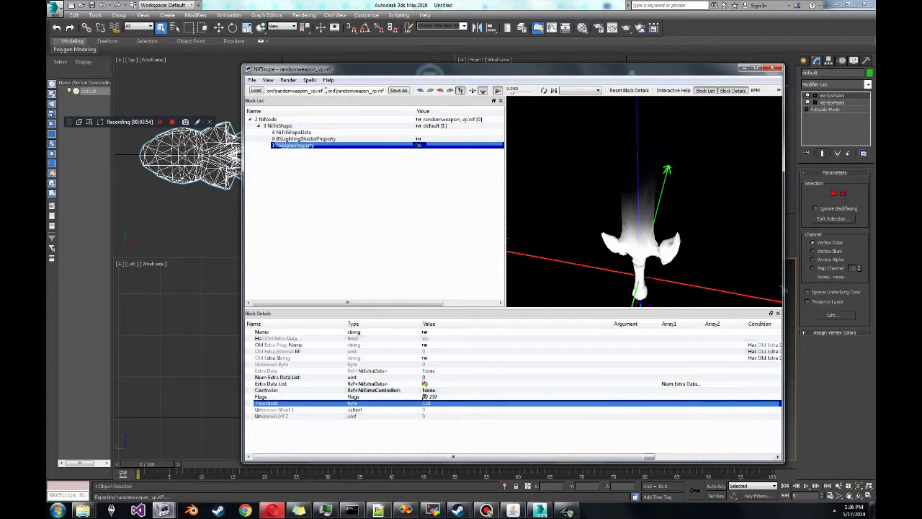
{"action": "left_click", "coordinate": [425, 397]}
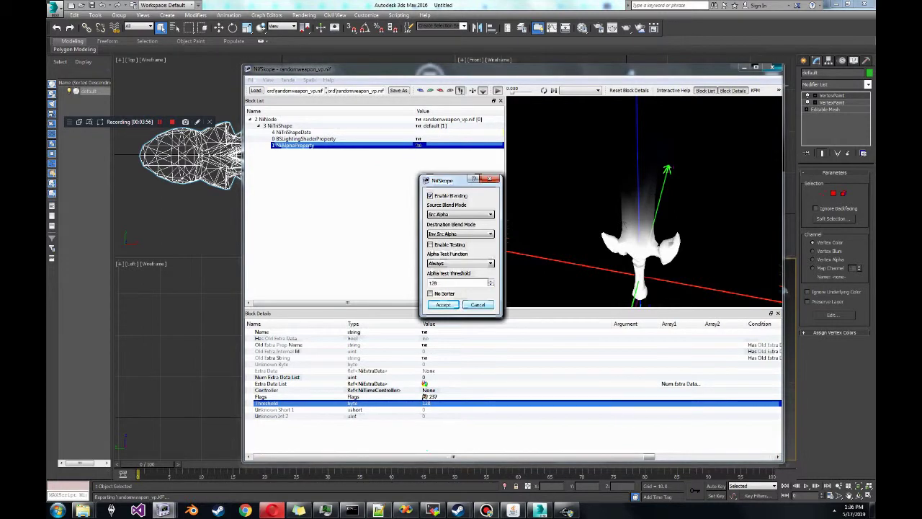
{"action": "key", "text": "Return"}
Step: Select the sword's NiTriShape in the viewport and examine the alpha fade on its blade up close and from another angle
{"action": "left_click_drag", "start_coordinate": [643, 216], "coordinate": [659, 225]}
{"action": "scroll", "coordinate": [647, 219], "scroll_direction": "up", "scroll_amount": 6}
{"action": "scroll", "coordinate": [647, 219], "scroll_direction": "up", "scroll_amount": 4}
{"action": "left_click", "coordinate": [659, 225]}
{"action": "scroll", "coordinate": [660, 225], "scroll_direction": "up", "scroll_amount": 6}
{"action": "scroll", "coordinate": [660, 225], "scroll_direction": "up", "scroll_amount": 4}
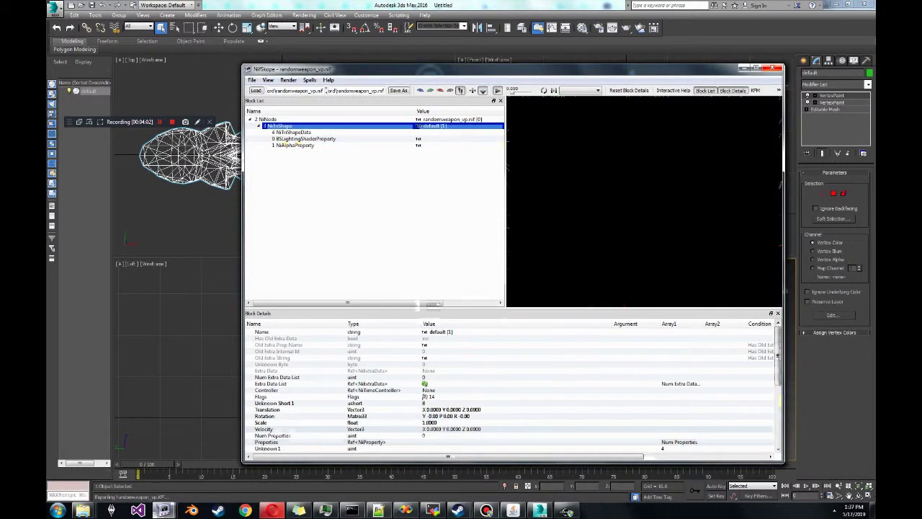
{"action": "scroll", "coordinate": [659, 225], "scroll_direction": "down", "scroll_amount": 10}
{"action": "middle_click_drag", "start_coordinate": [635, 144], "coordinate": [663, 198]}
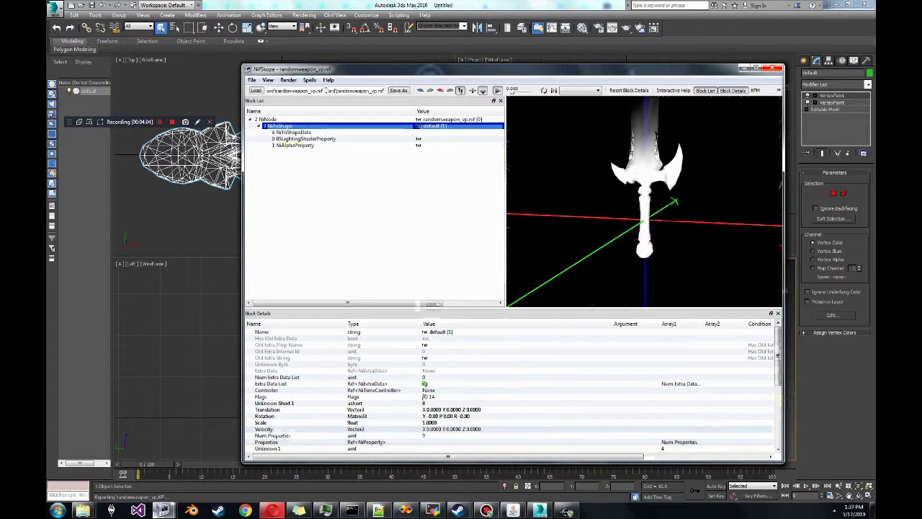
Step: Select the root NiNode, save the edited NIF file randomweapon_vp.nif and view the whole sword
{"action": "left_click", "coordinate": [270, 120]}
{"action": "left_click", "coordinate": [252, 79]}
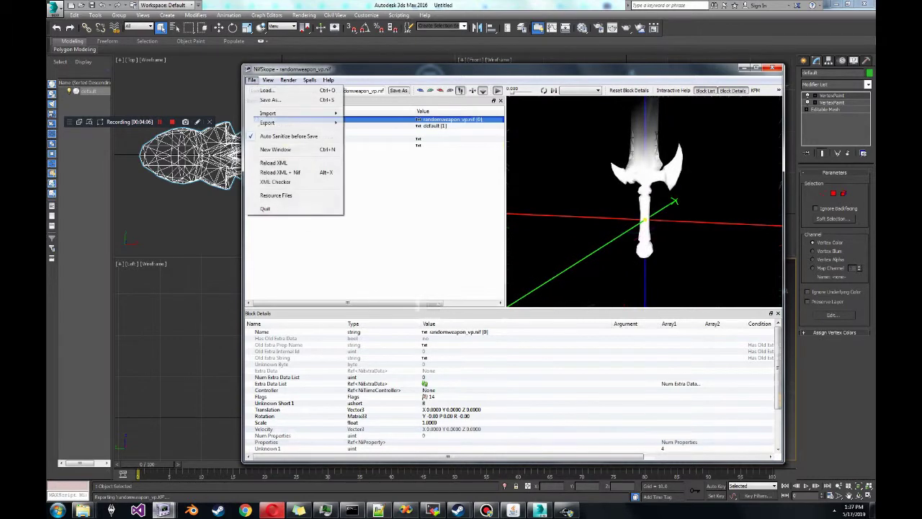
{"action": "left_click", "coordinate": [270, 100]}
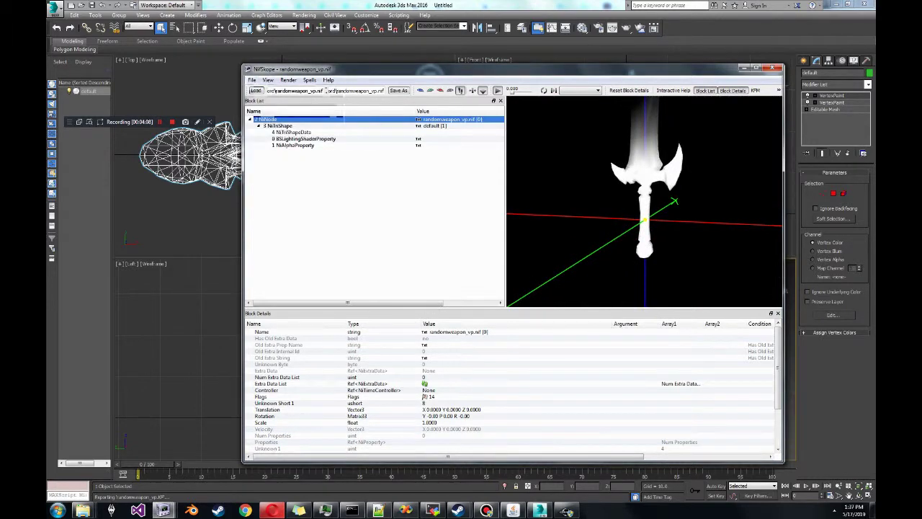
{"action": "left_click_drag", "start_coordinate": [649, 198], "coordinate": [641, 208]}
{"action": "middle_click_drag", "start_coordinate": [642, 209], "coordinate": [640, 270]}
{"action": "scroll", "coordinate": [640, 245], "scroll_direction": "down", "scroll_amount": 6}
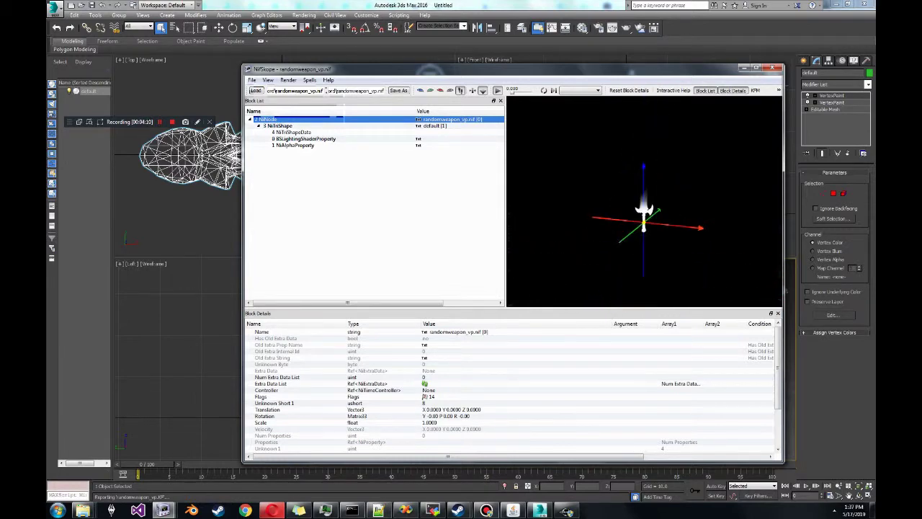